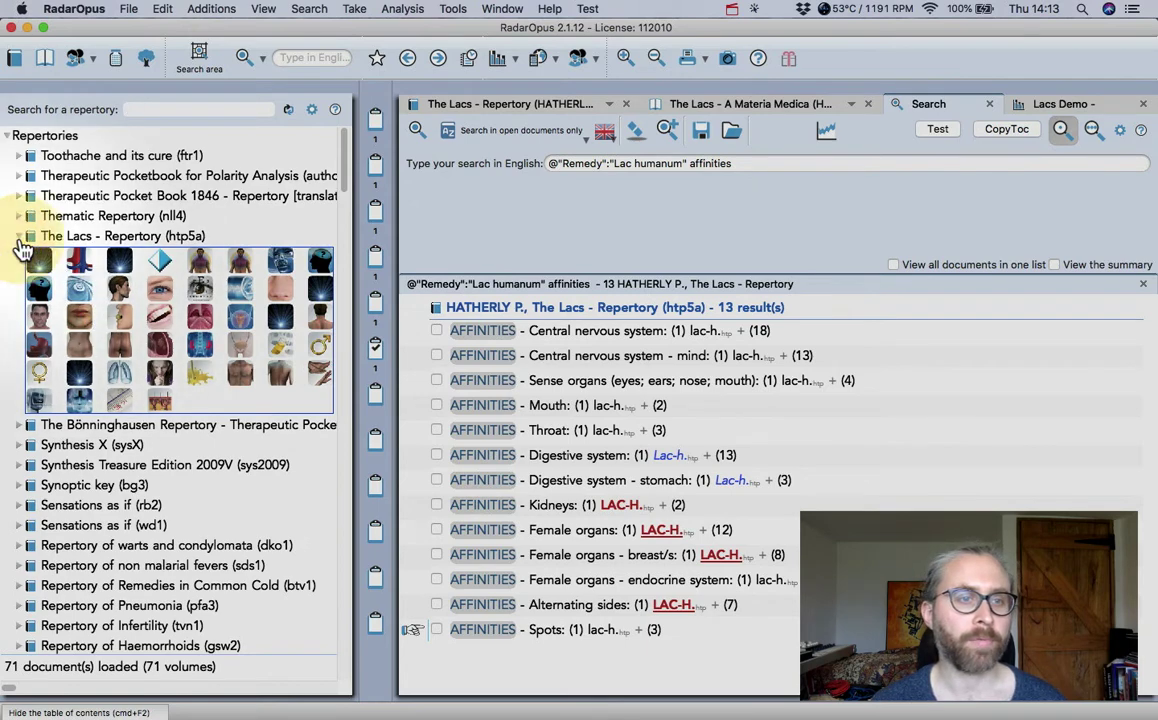
# Open The Lacs - Repertory at its Miasms chapter and browse the Themes rubrics listed under A
pyautogui.click(18, 238)
pyautogui.click(18, 238)
pyautogui.click(40, 268)
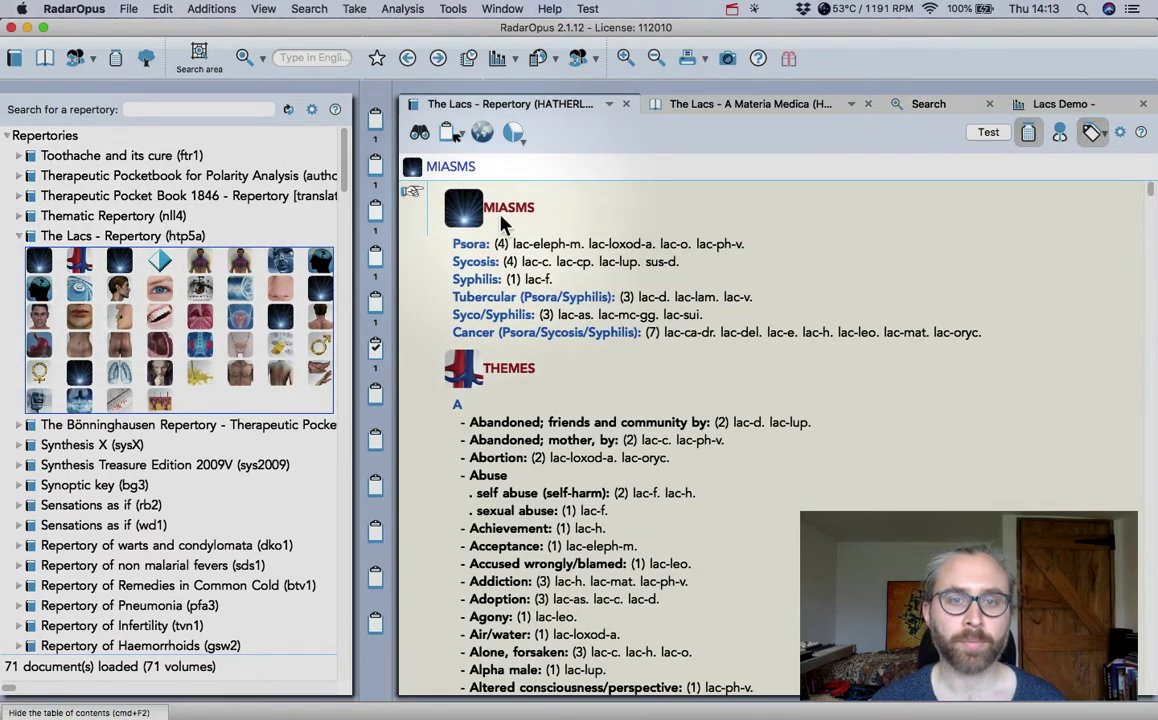
pyautogui.click(497, 372)
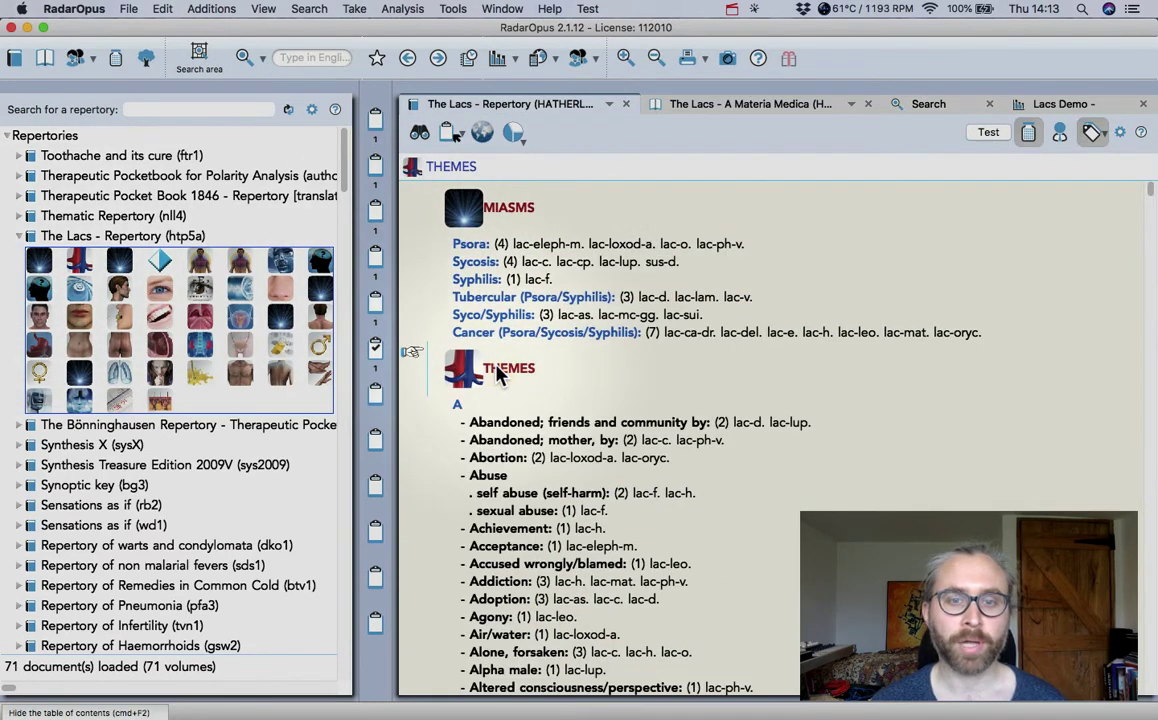
pyautogui.scroll(-2, 497, 372)
pyautogui.scroll(-2, 497, 372)
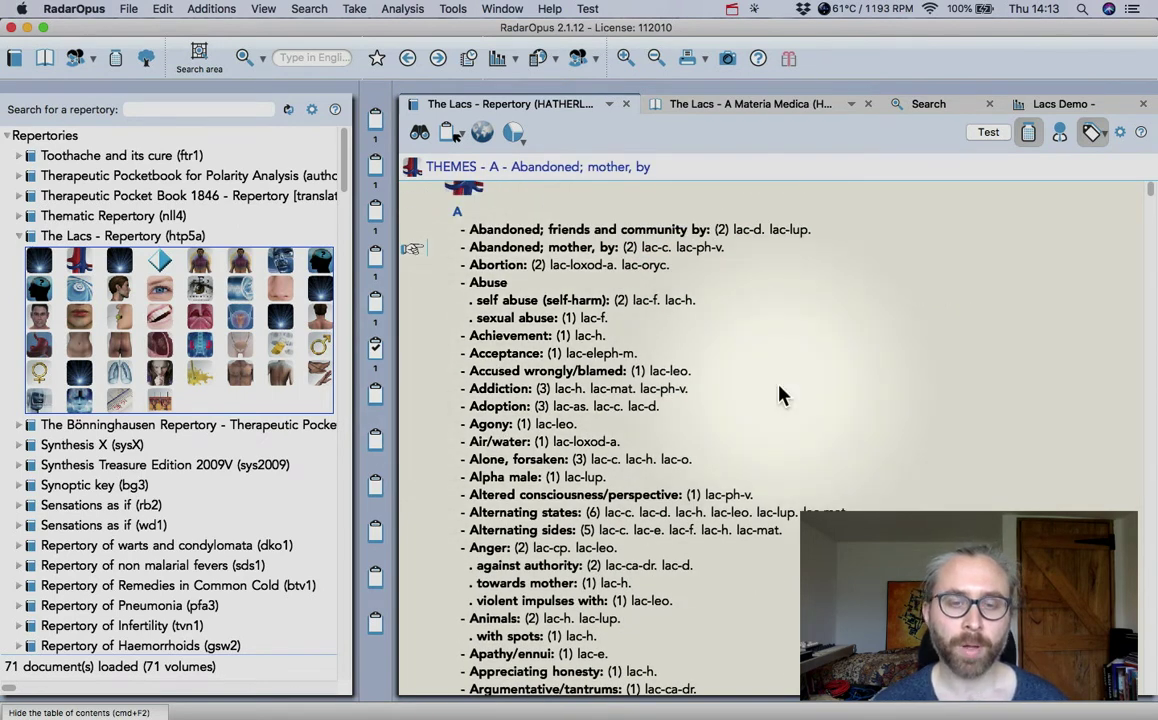
pyautogui.scroll(-3, 780, 395)
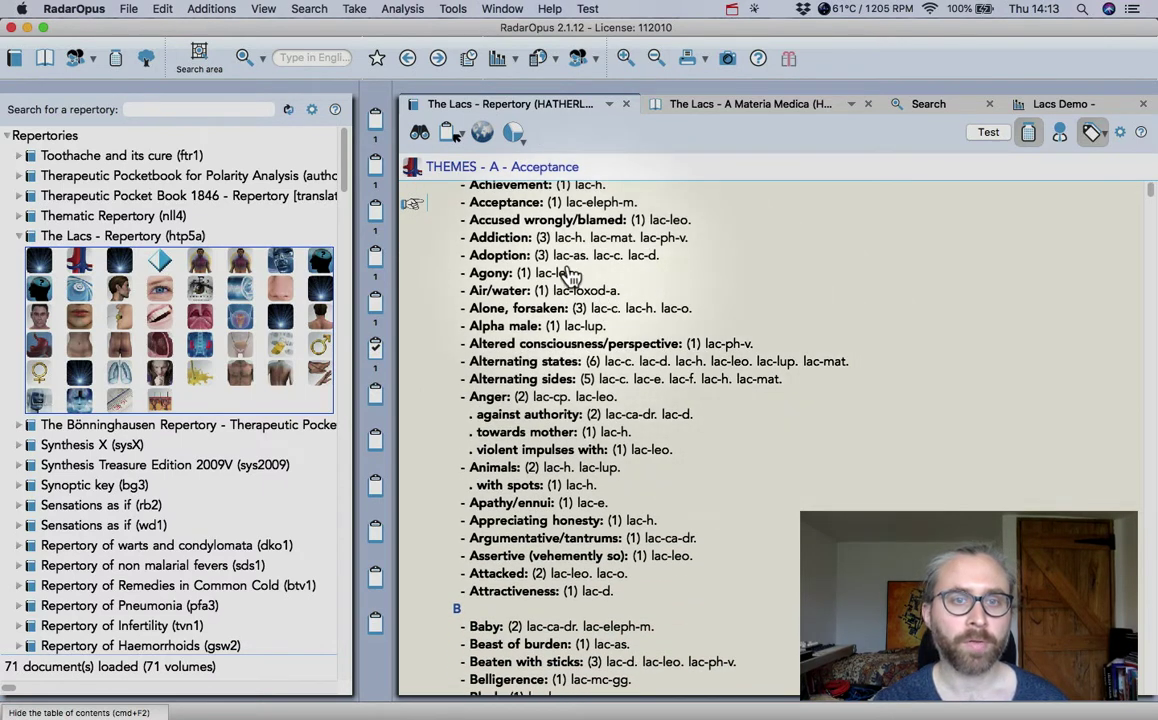
# Go to the Affinities chapter of The Lacs - Repertory
pyautogui.click(420, 131)
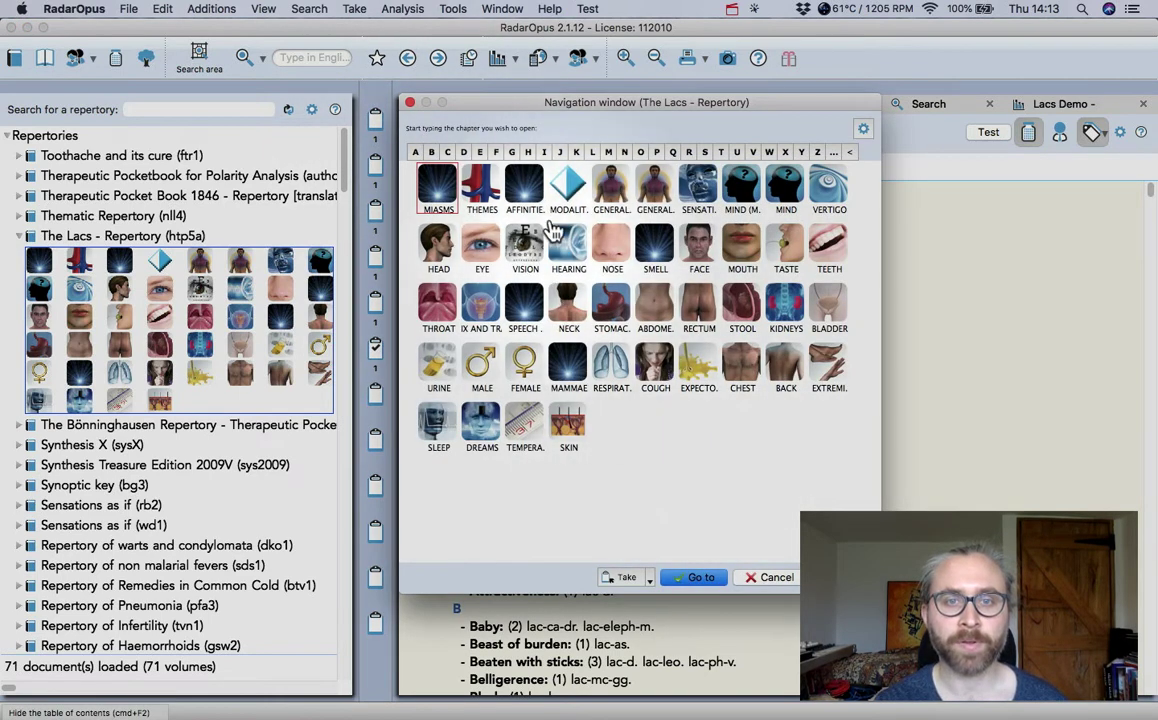
pyautogui.click(530, 195)
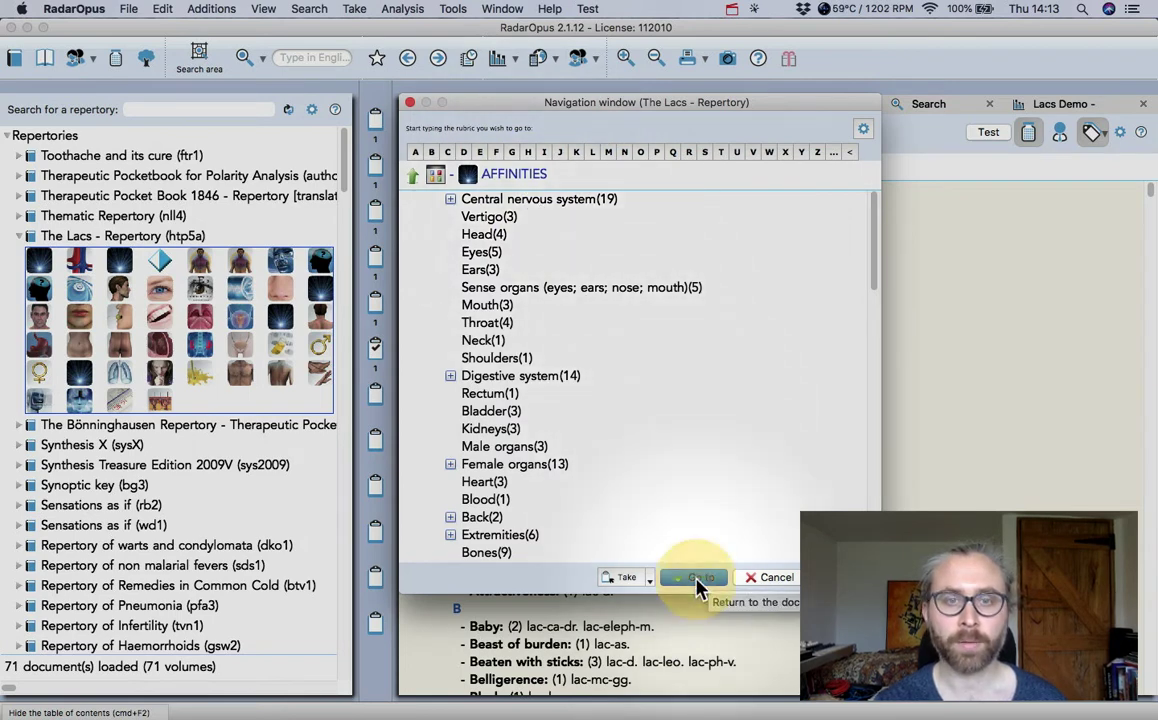
pyautogui.click(700, 579)
pyautogui.scroll(-1, 757, 579)
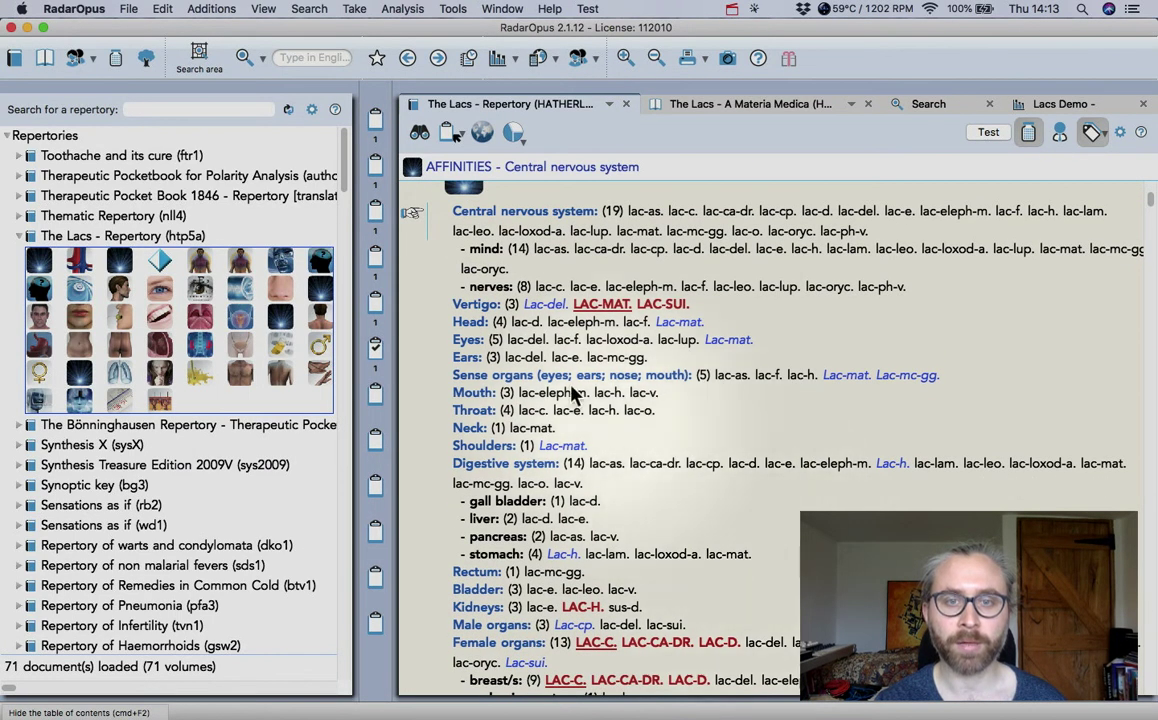
# Search all open documents for the remedy Lac-mat. listed in the Vertigo rubric of the Affinities chapter
pyautogui.click(466, 306)
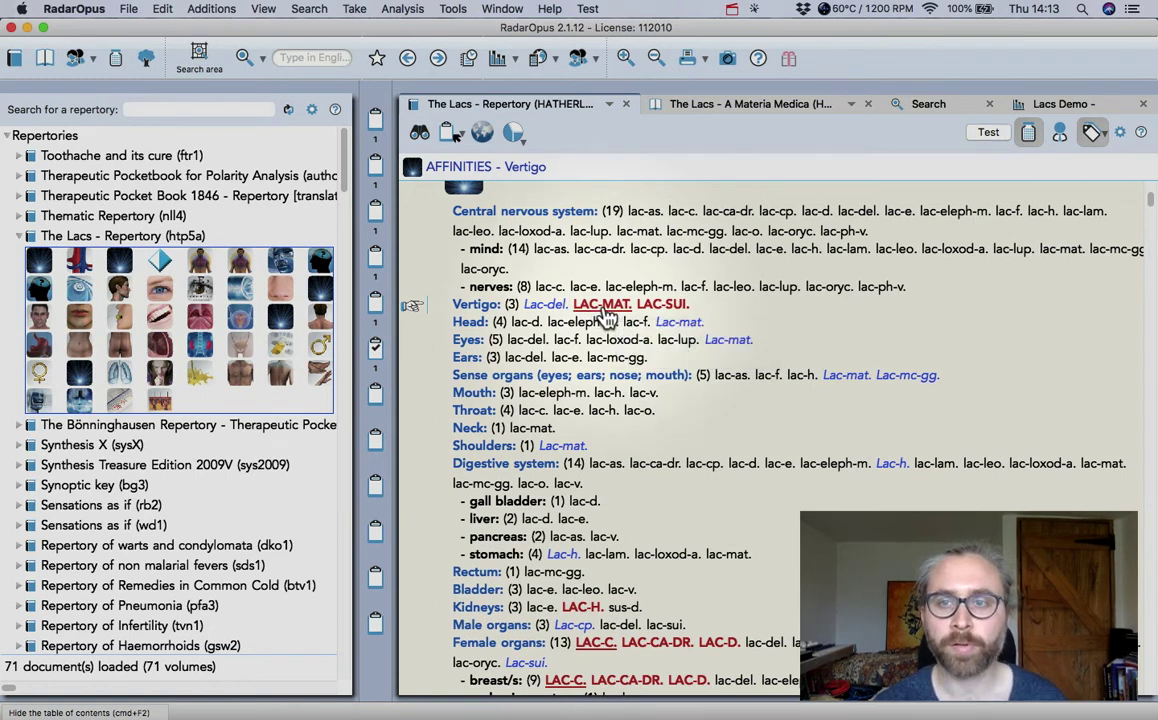
pyautogui.rightClick(604, 312)
pyautogui.moveTo(665, 318)
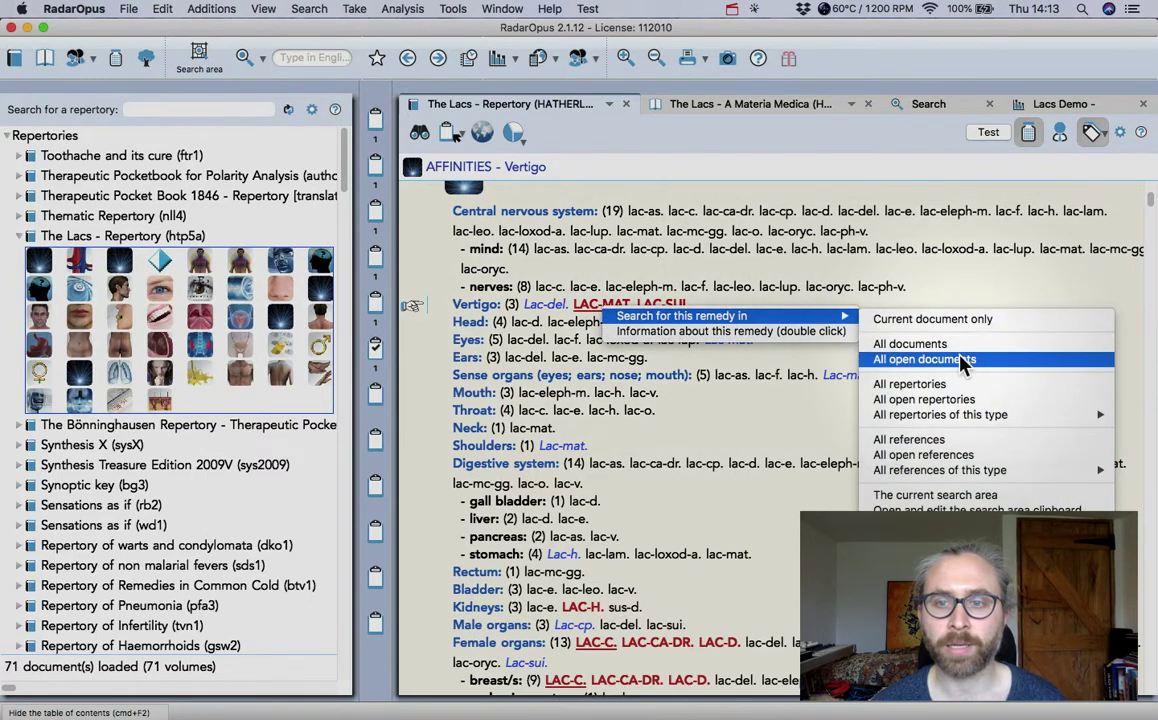
pyautogui.click(960, 362)
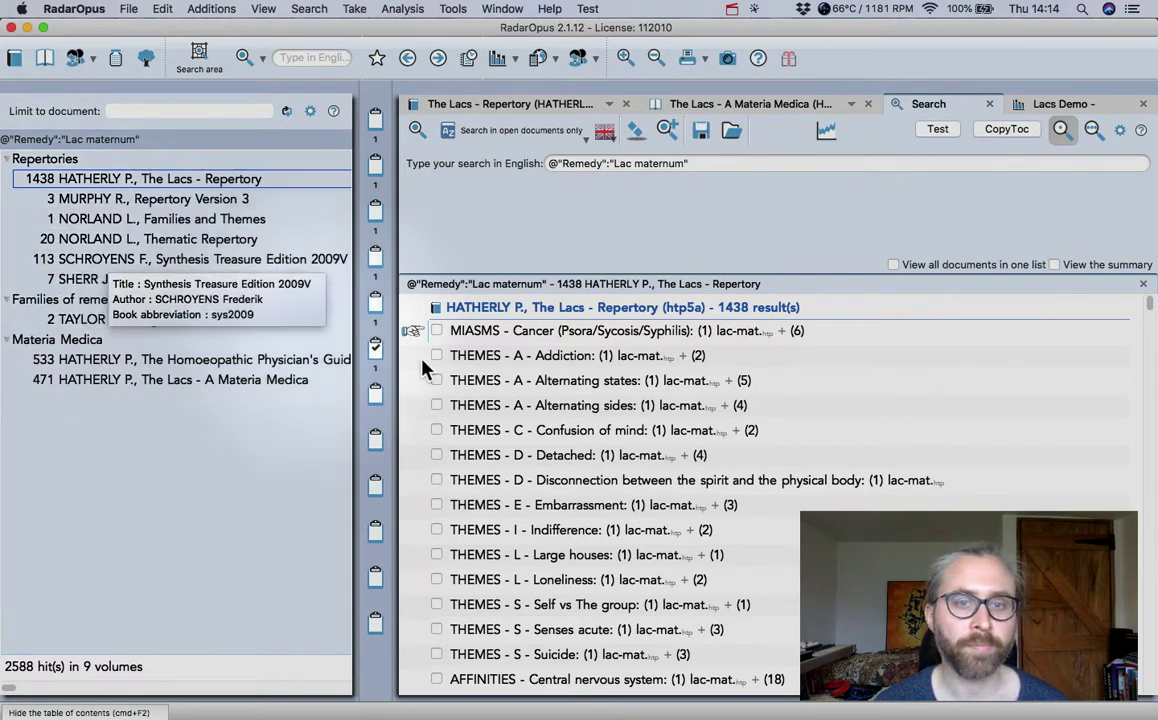
# Enlarge the search result text and review the Lac maternum theme and affinity rubrics from The Lacs - Repertory
pyautogui.press('super')
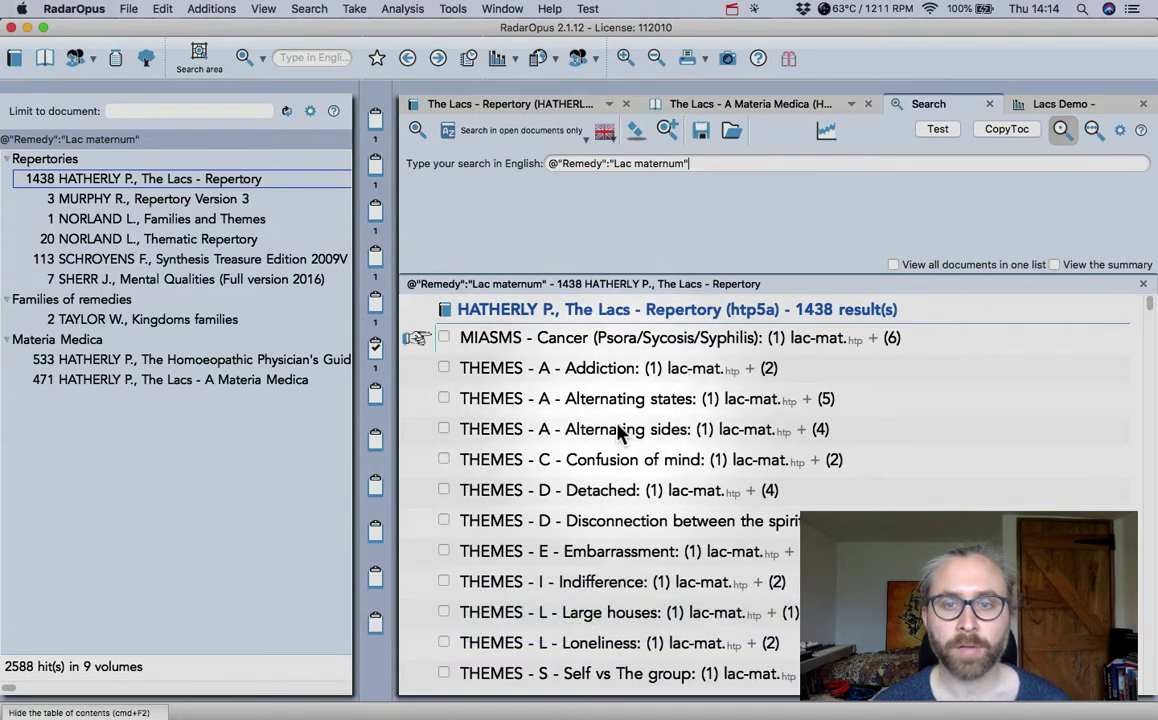
pyautogui.scroll(-3, 620, 434)
pyautogui.press('super+plus')
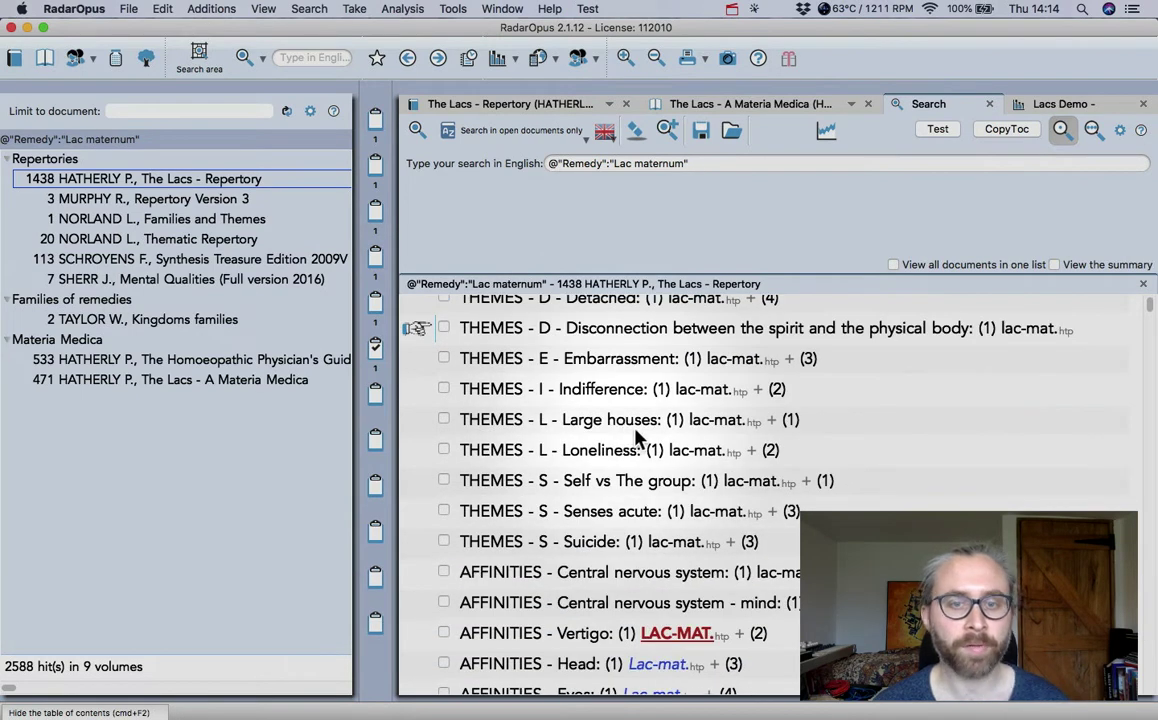
pyautogui.scroll(-3, 632, 437)
pyautogui.scroll(-3, 642, 440)
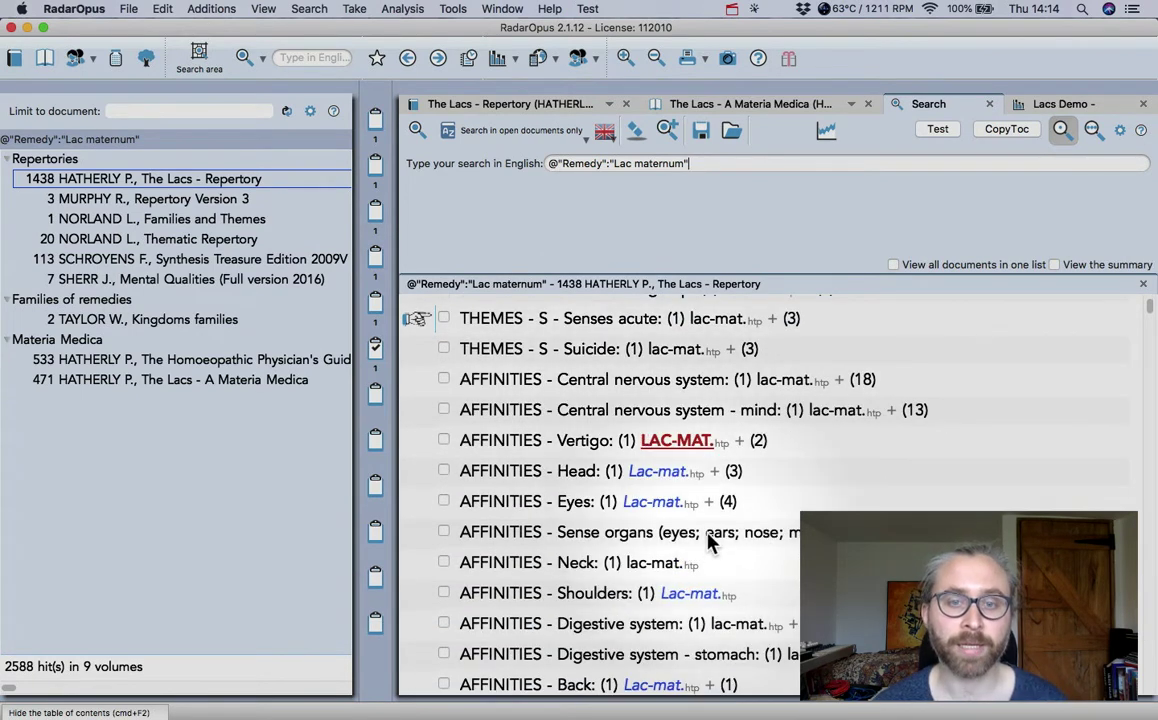
pyautogui.scroll(-3, 710, 534)
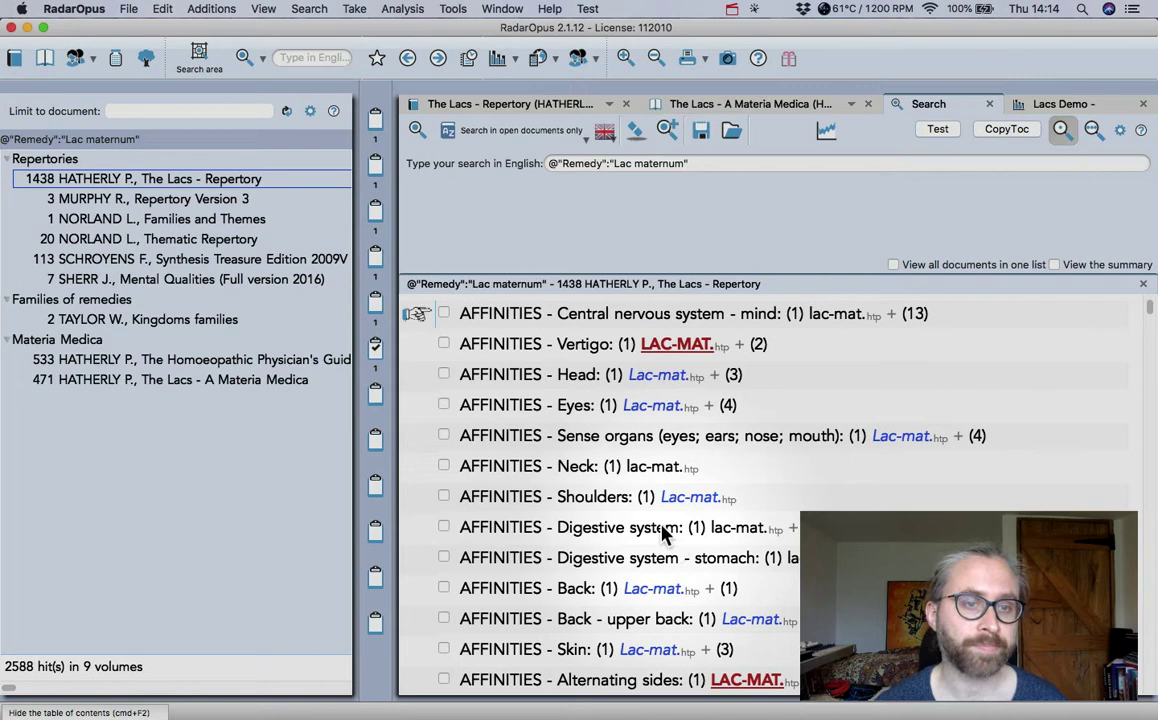
# Review the essence, causation and affinities of Lac maternum in The Homoeopathic Physician's Guide to Lactation results
pyautogui.click(218, 364)
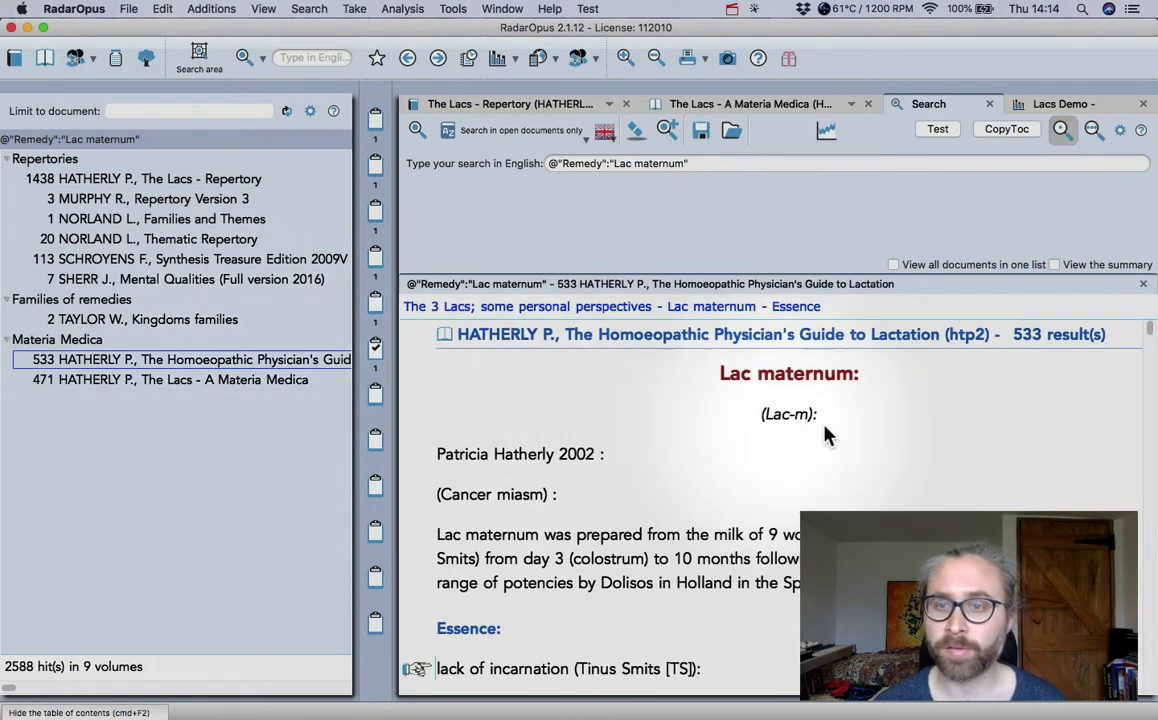
pyautogui.scroll(-4, 722, 527)
pyautogui.scroll(-2, 730, 566)
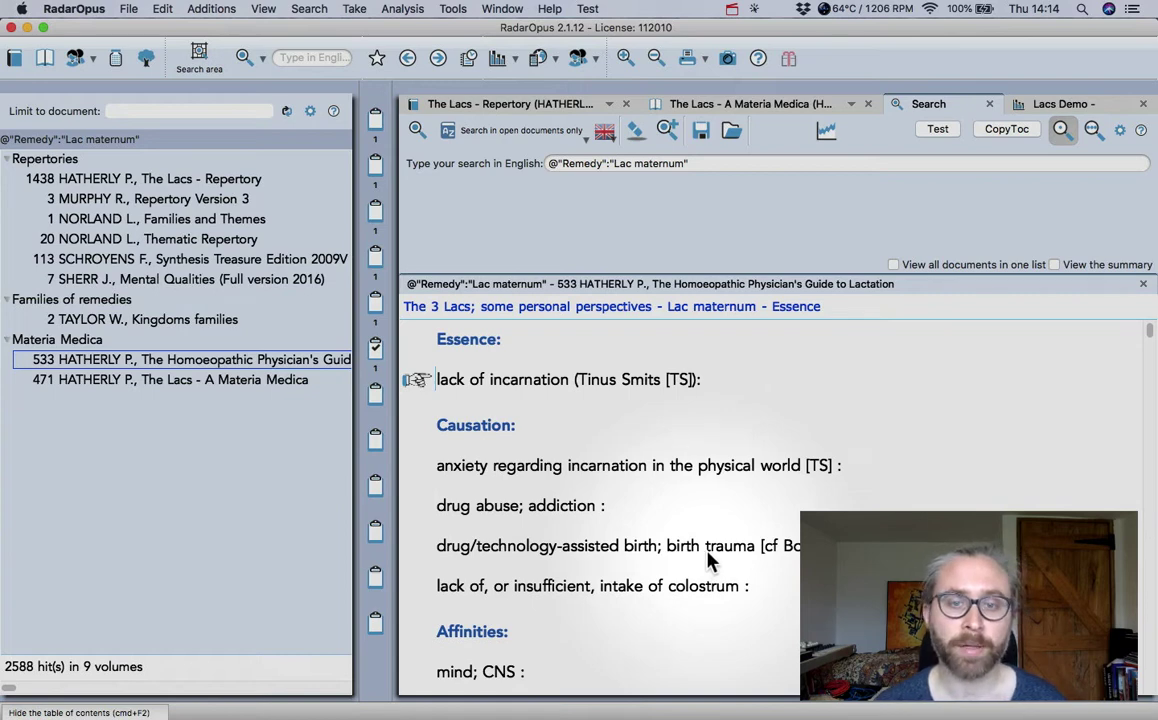
pyautogui.scroll(-4, 708, 562)
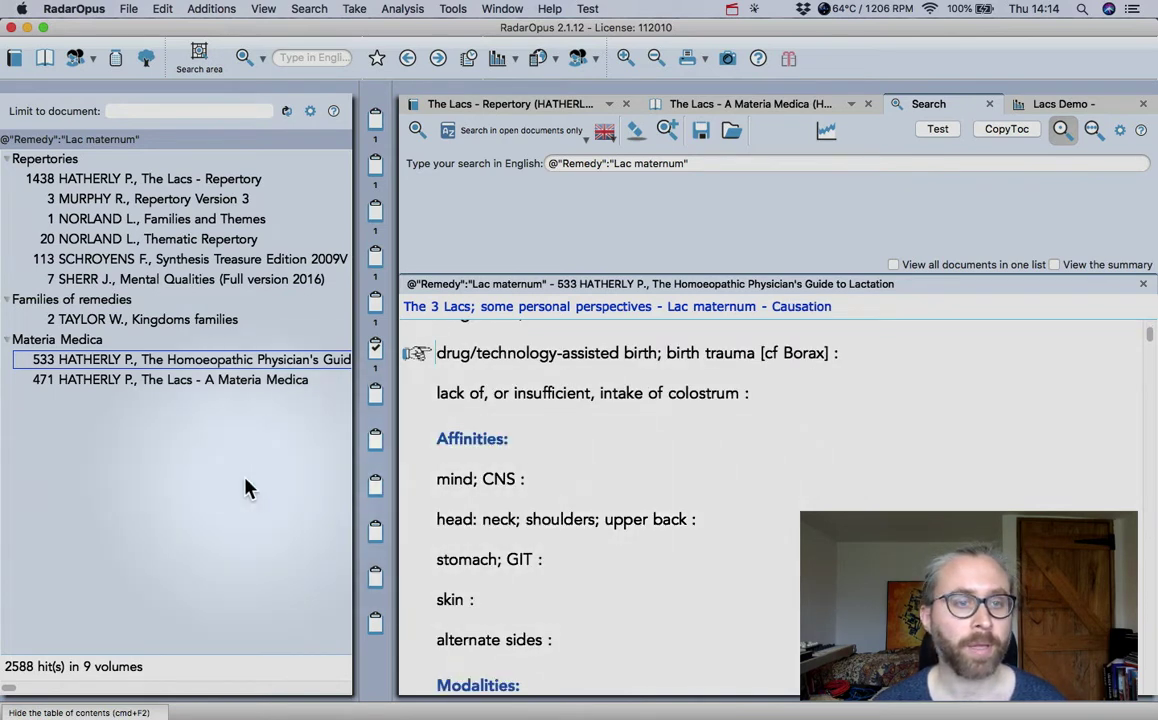
# Open the Lac maternum entry in The Lacs - A Materia Medica from the search results and view its illustration
pyautogui.click(155, 380)
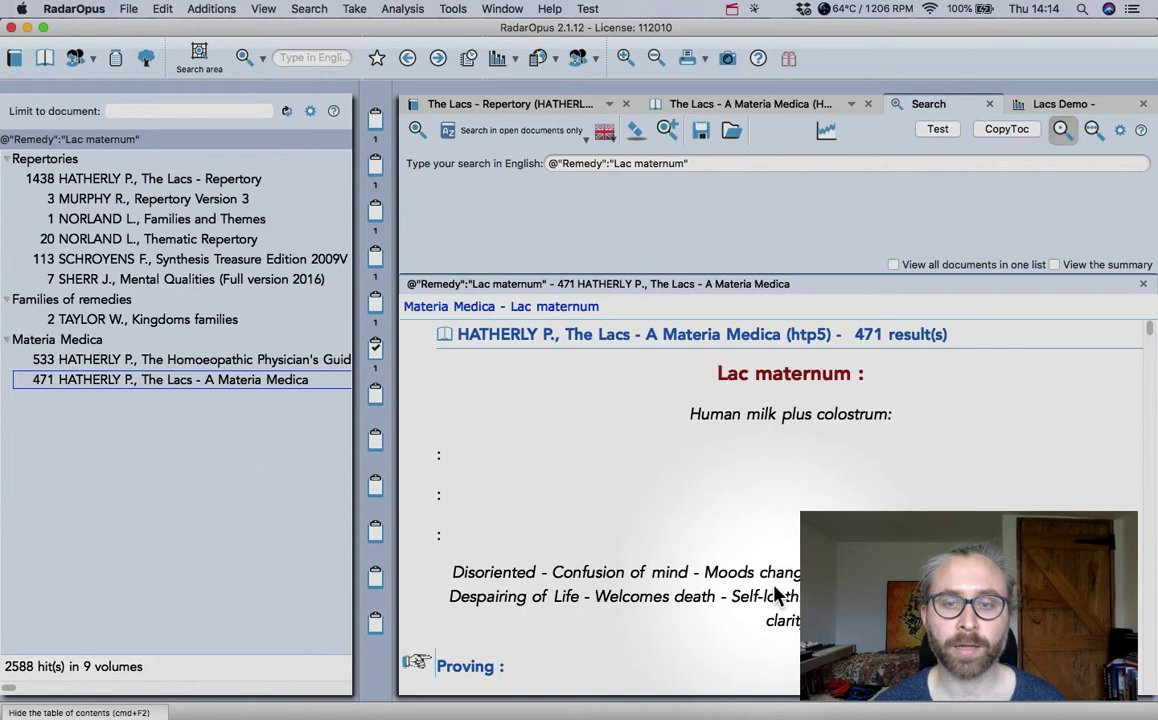
pyautogui.click(765, 608)
pyautogui.scroll(5, 765, 608)
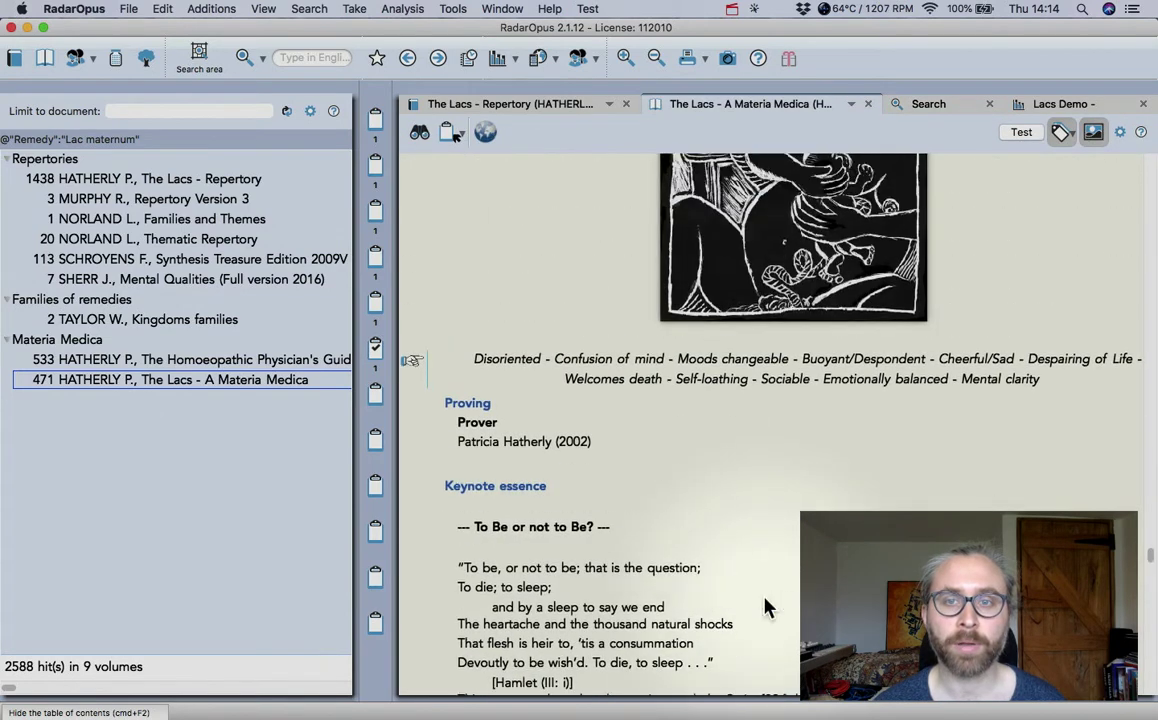
pyautogui.scroll(2, 765, 608)
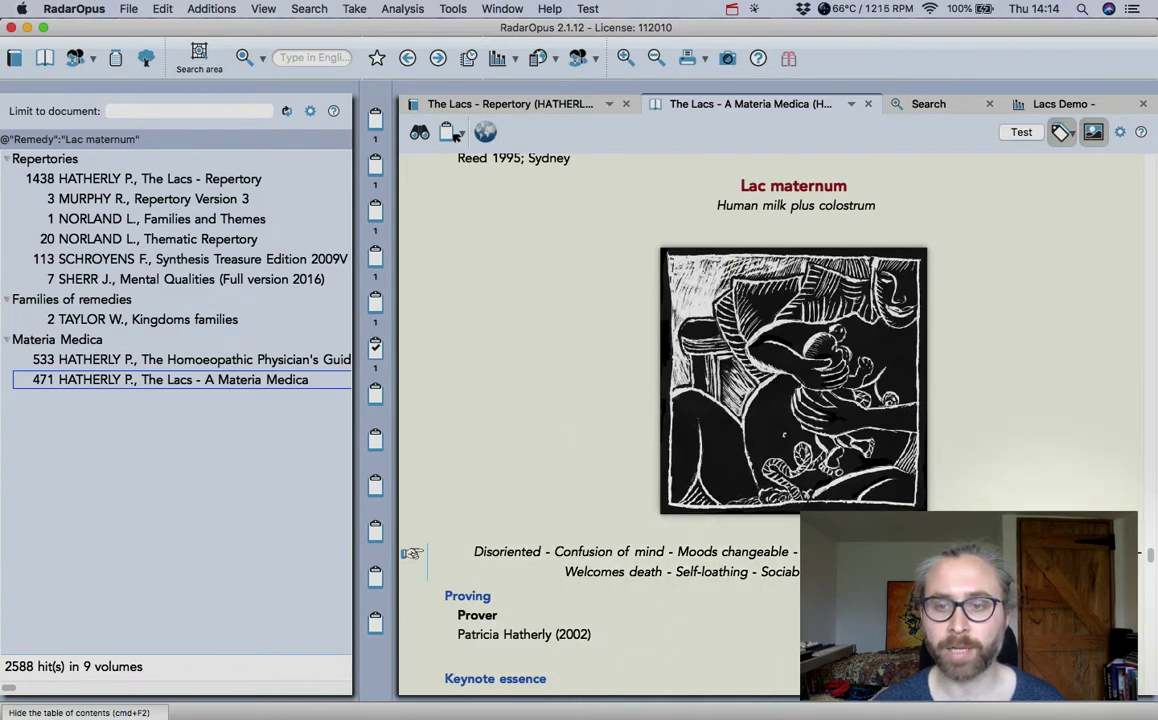
pyautogui.scroll(-5, 770, 420)
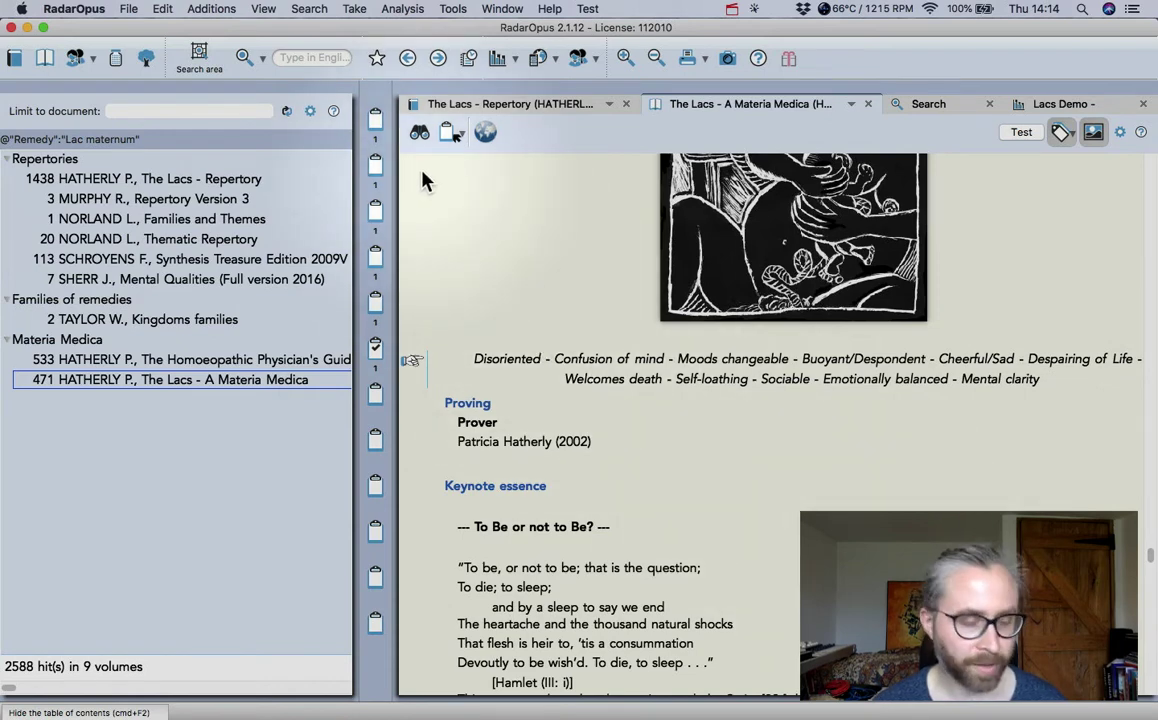
# Go to the Themes section of the Lac maternum entry in the materia medica
pyautogui.press('F3')
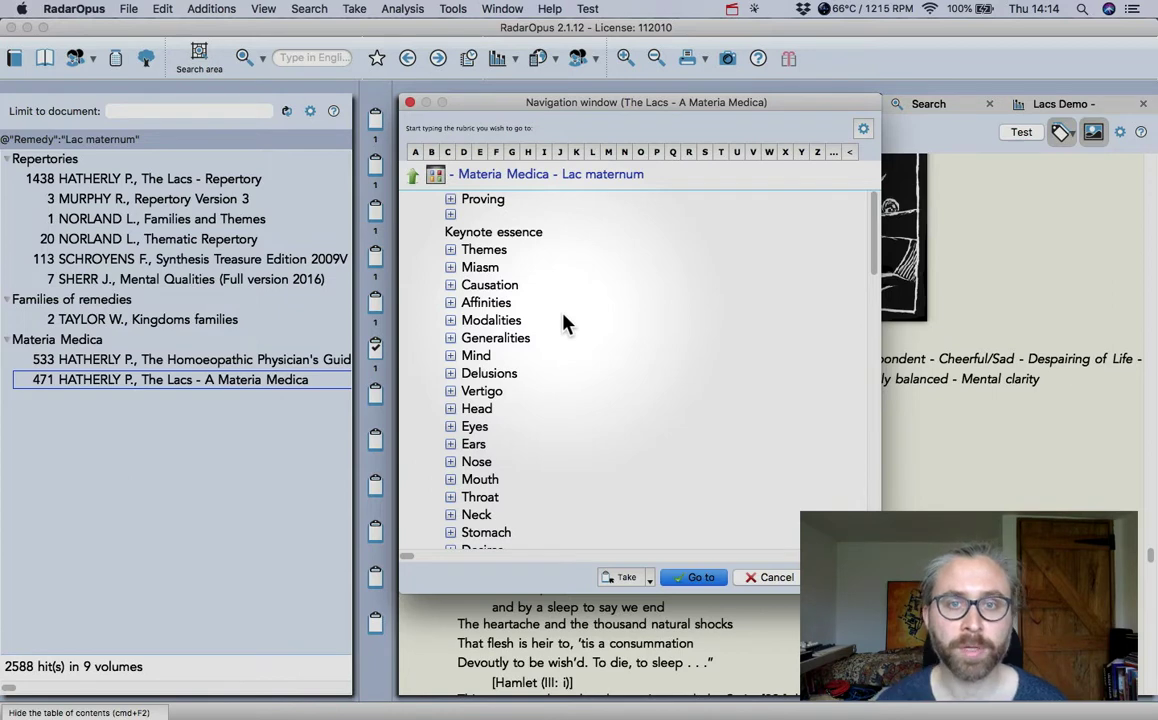
pyautogui.press('Down')
pyautogui.press('Down')
pyautogui.press('Up')
pyautogui.press('Return')
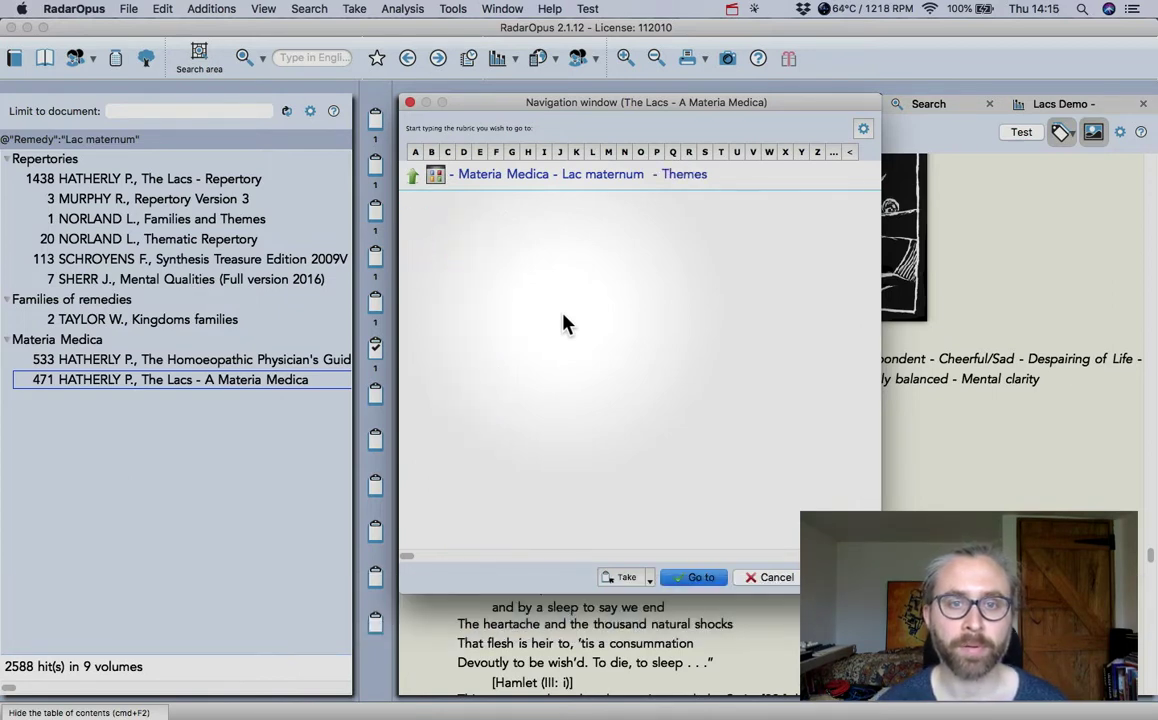
pyautogui.press('Return')
pyautogui.press('Down')
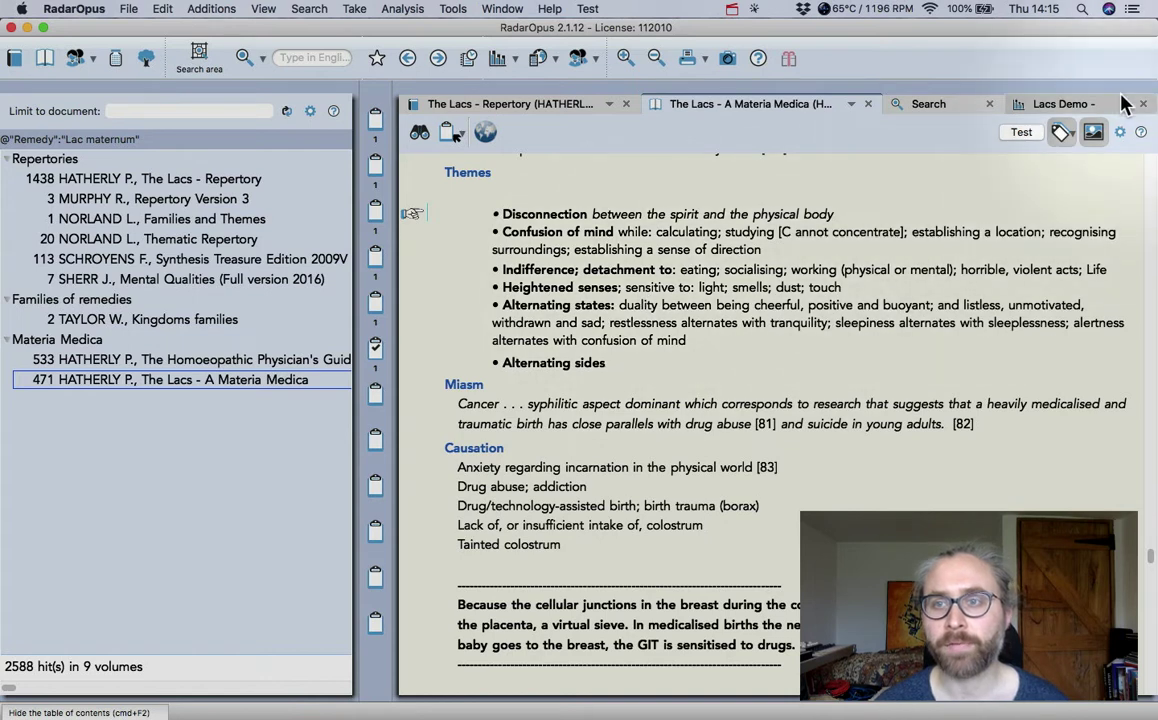
# Show the Lacs Demo analysis, hide the table of contents and select the Milks (Mammalia) remedies symptom
pyautogui.click(1030, 104)
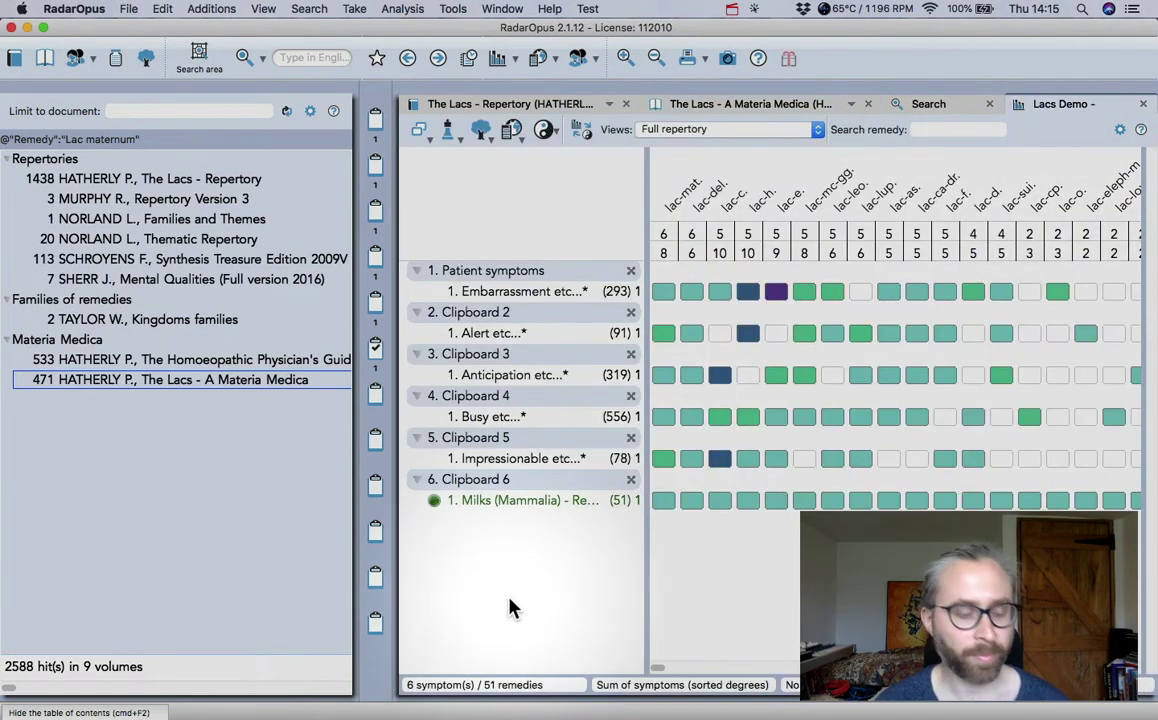
pyautogui.press('super+F2')
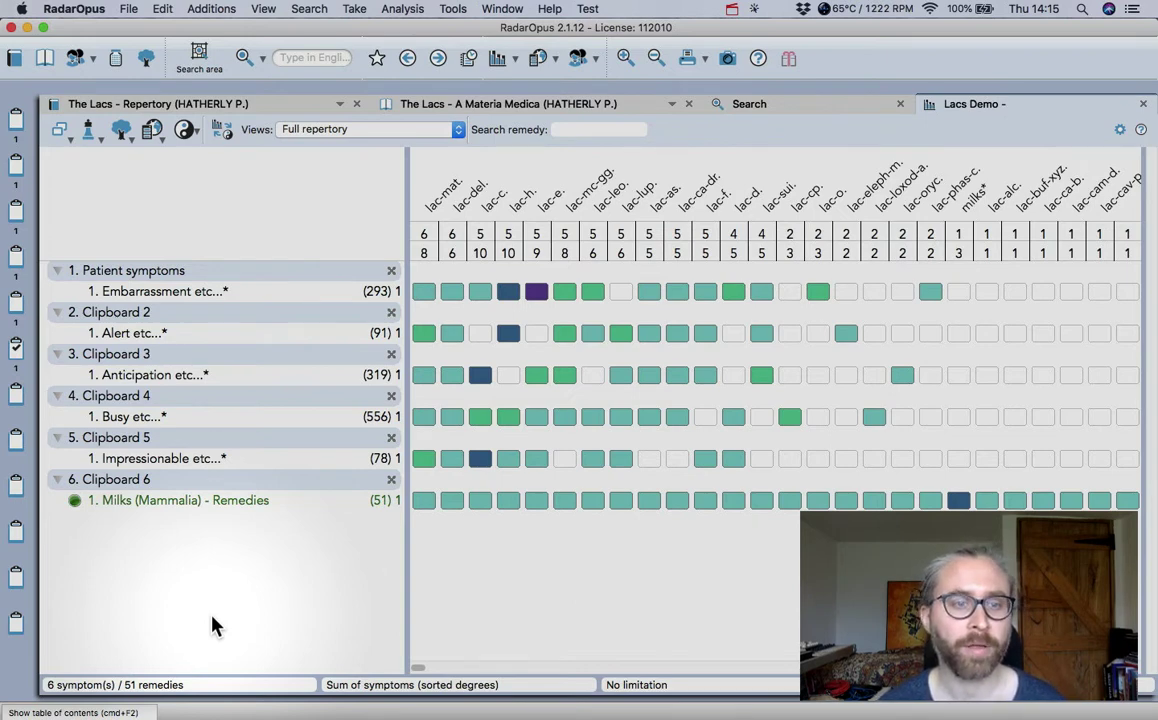
pyautogui.click(123, 505)
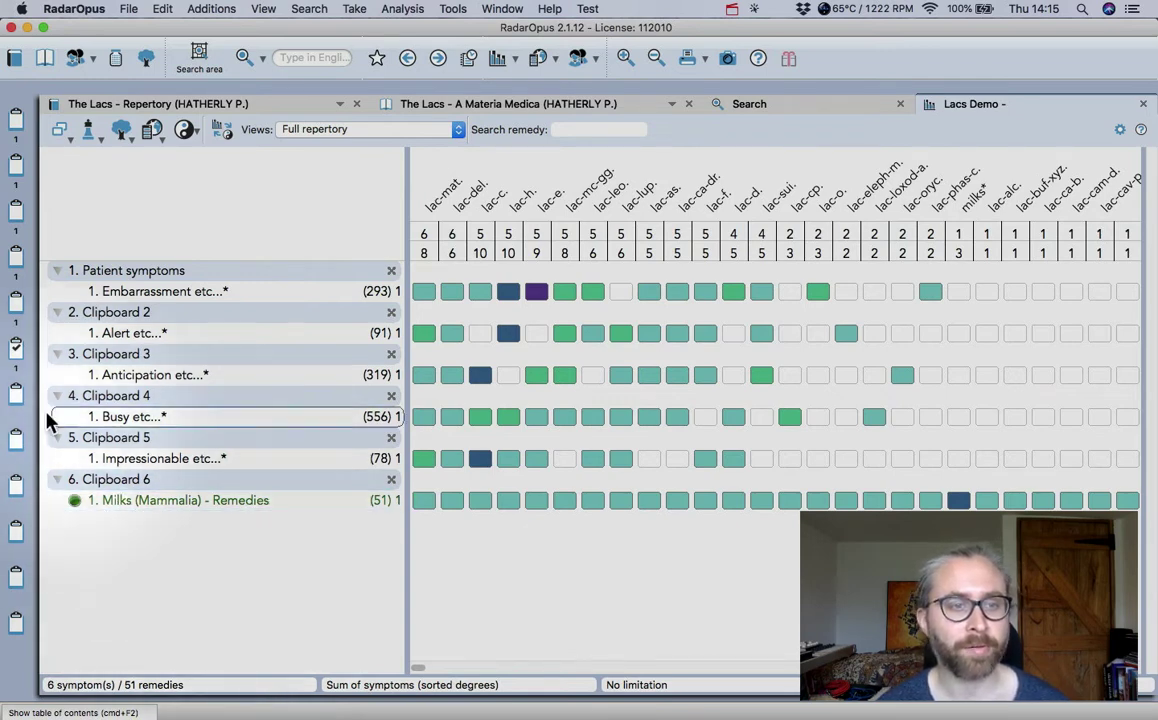
# Take Clipboard 6 out of the Lacs Demo analysis, compare the remedy ranking without it, and include it again
pyautogui.press('super')
pyautogui.keyDown('super'); pyautogui.click(17, 360); pyautogui.keyUp('super')
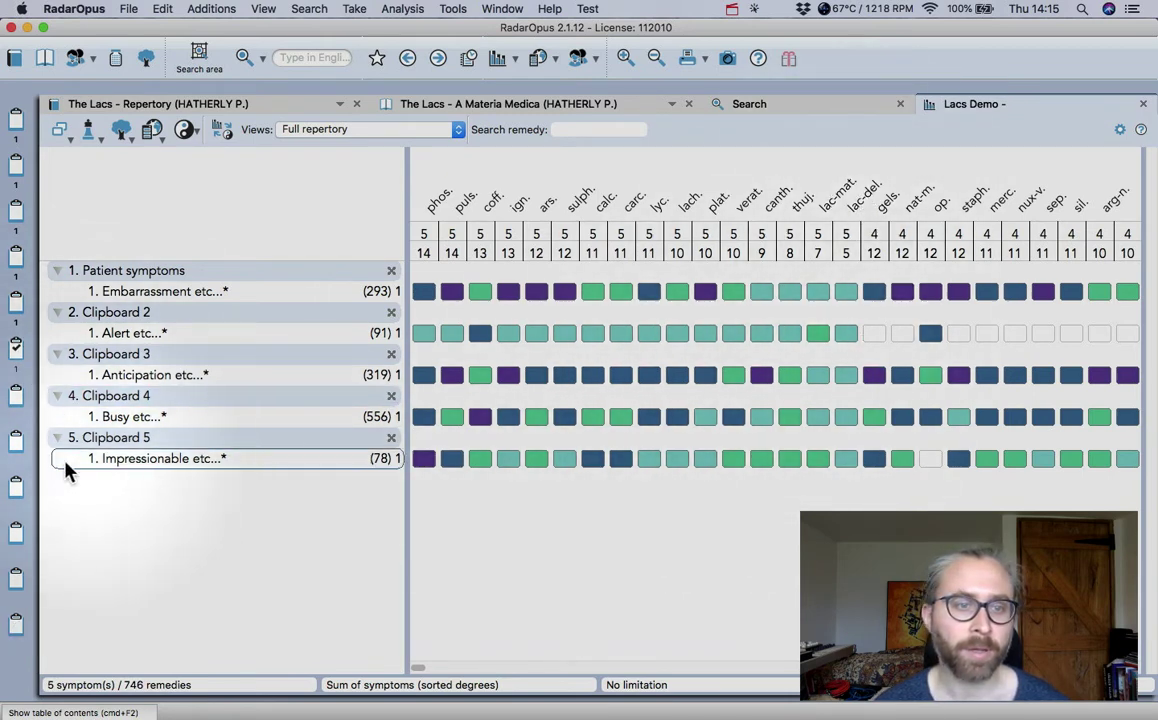
pyautogui.press('super')
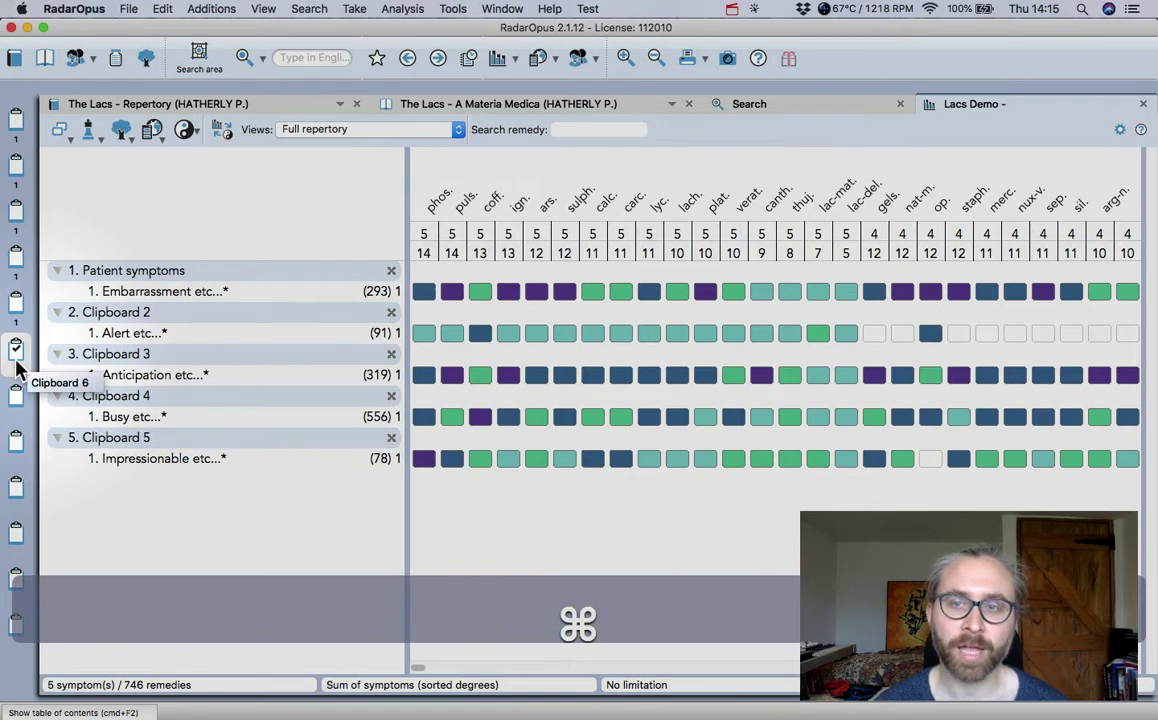
pyautogui.keyDown('super'); pyautogui.click(16, 366); pyautogui.keyUp('super')
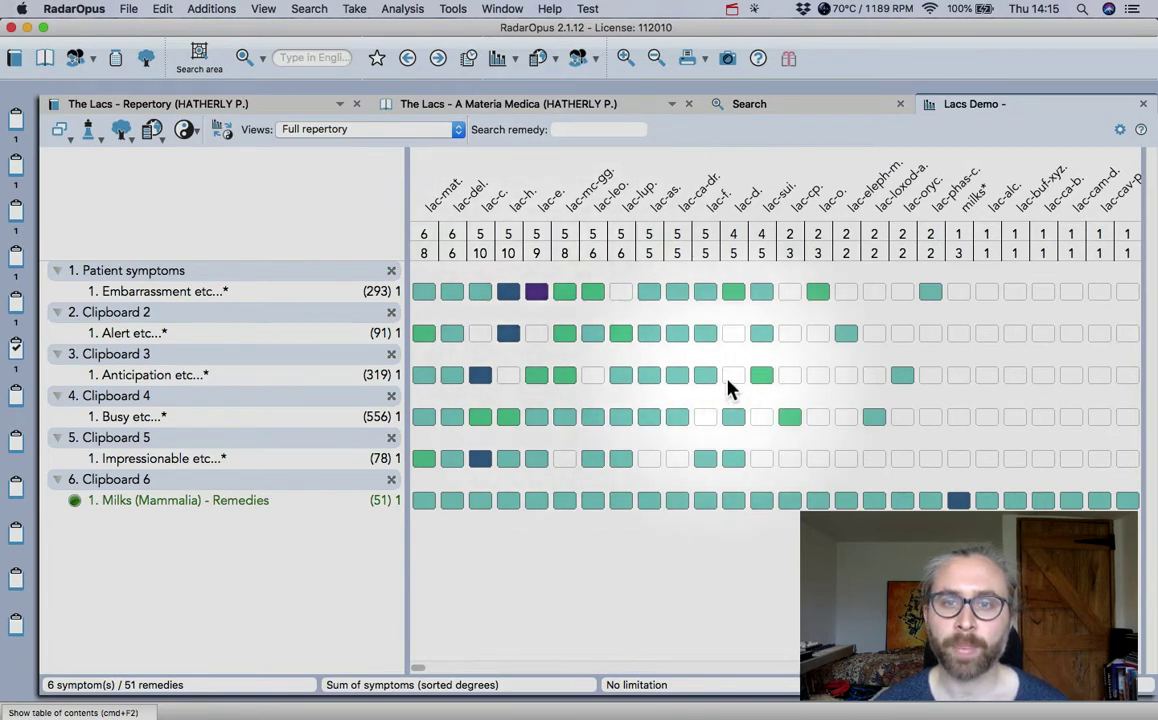
# Search all open documents for the remedy lac-loxod-a. from the Lacs Demo analysis
pyautogui.rightClick(884, 220)
pyautogui.moveTo(905, 222)
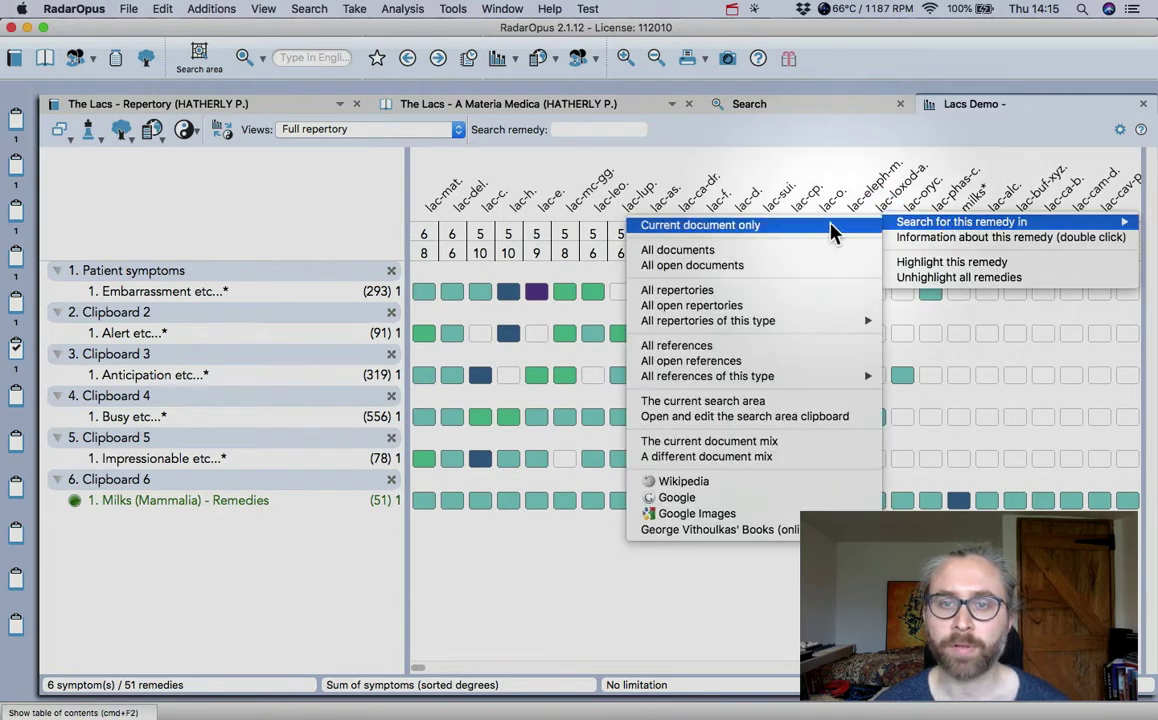
pyautogui.click(814, 266)
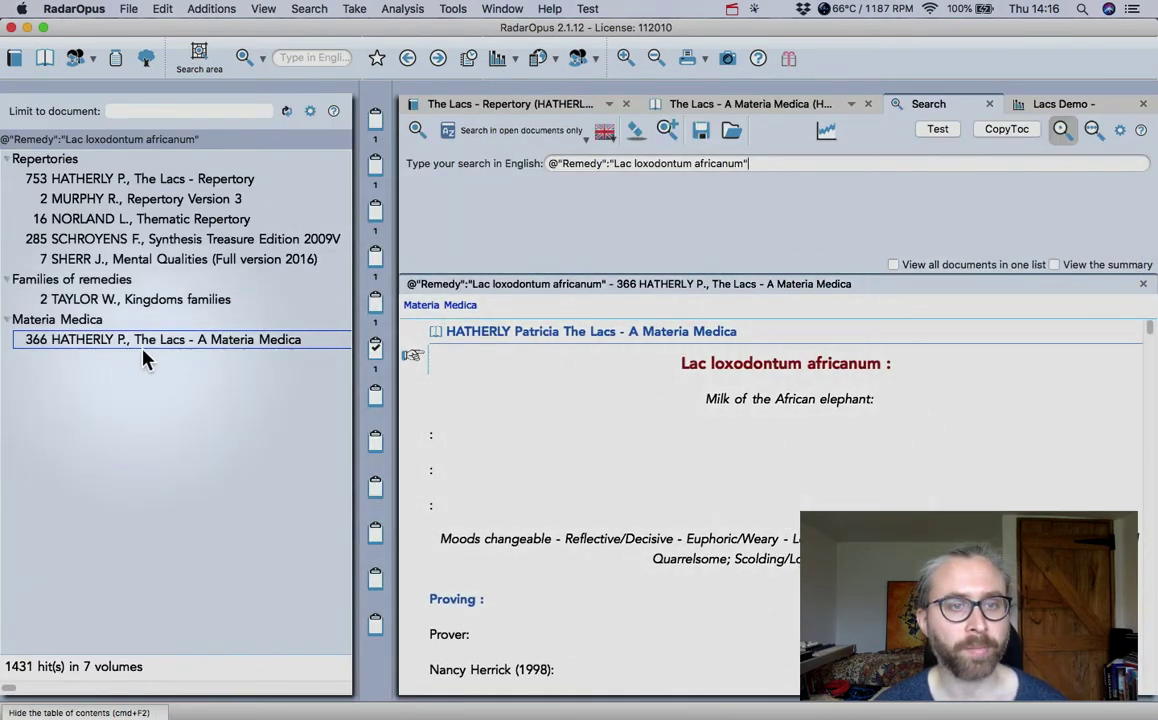
# Open the Lac loxodontum africanum entry in The Lacs - A Materia Medica and review its illustration and keynote essence
pyautogui.doubleClick(701, 538)
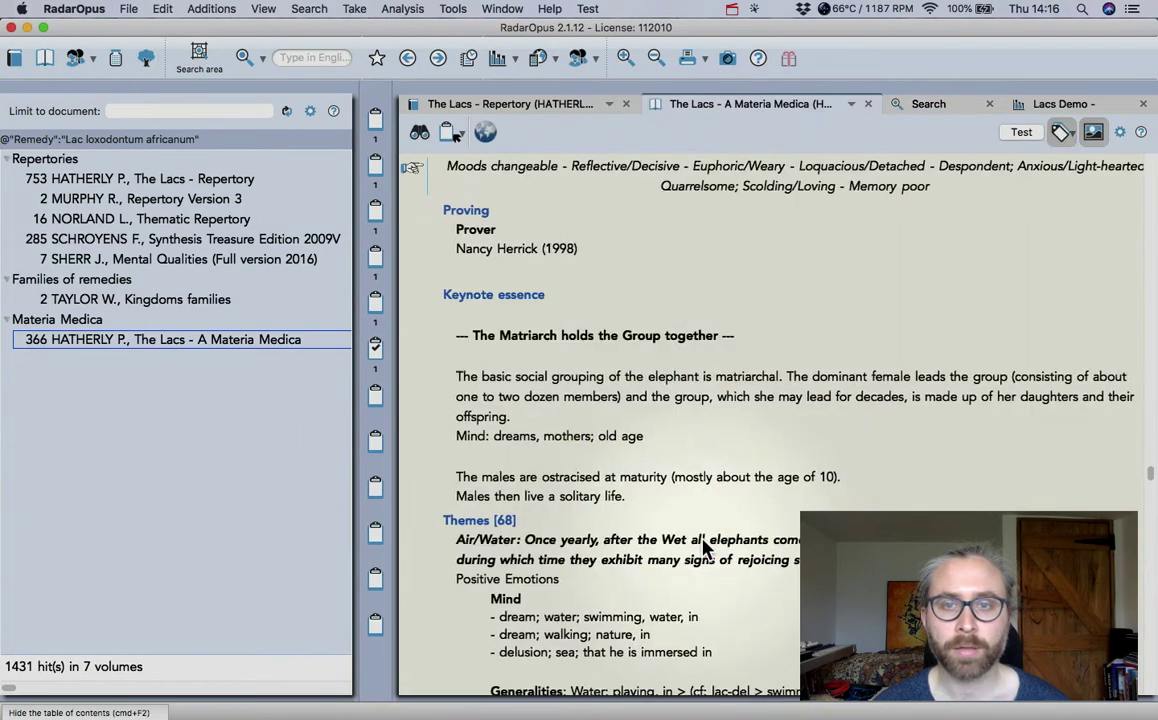
pyautogui.scroll(5, 703, 546)
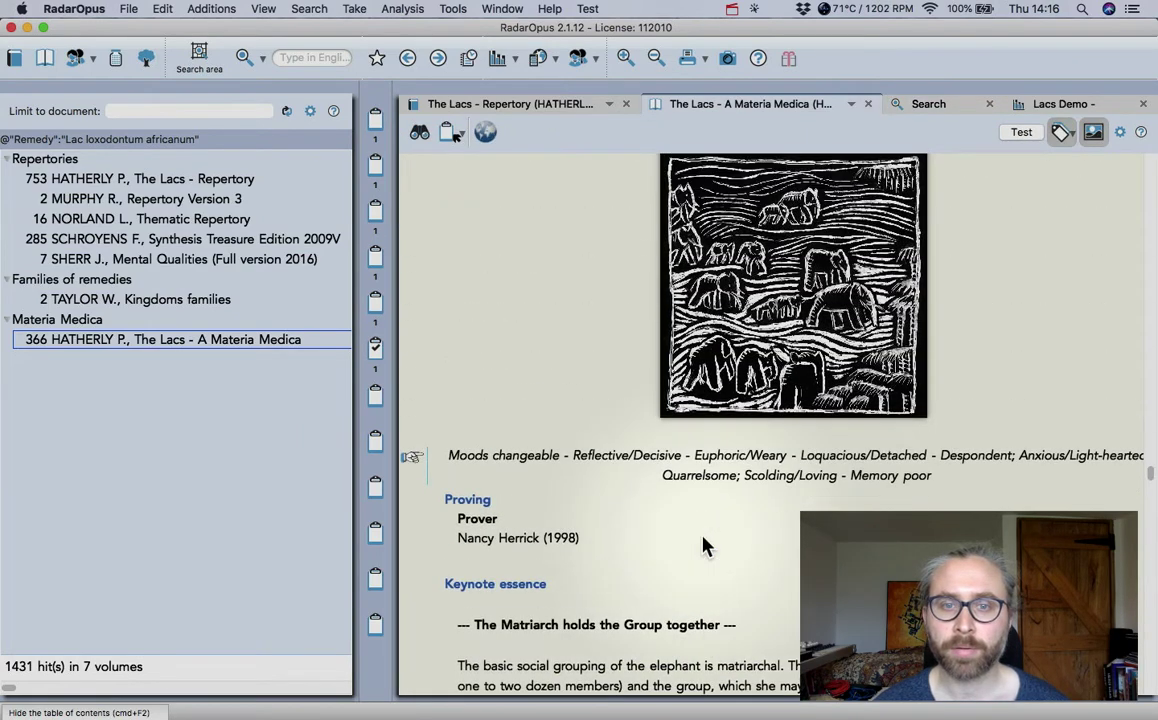
pyautogui.scroll(-5, 703, 546)
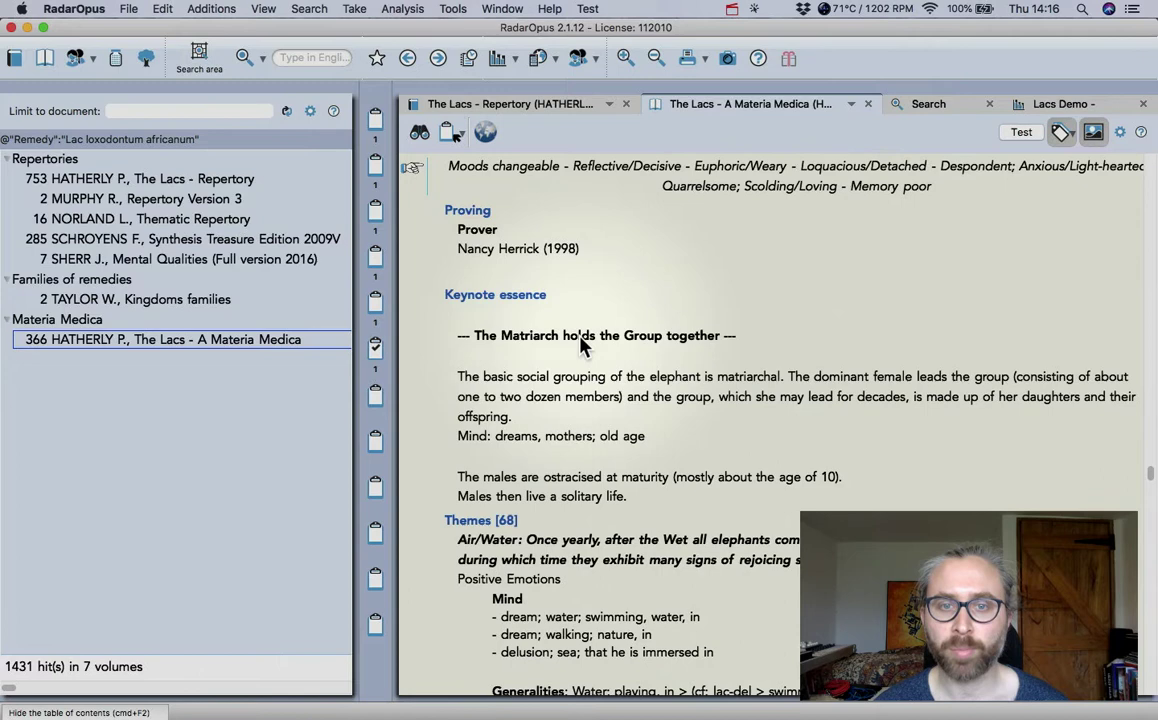
# Read the Lac loxodontum africanum entry from its keynote essence through the themes, miasm, modalities, generalities and changeable moods
pyautogui.click(505, 336)
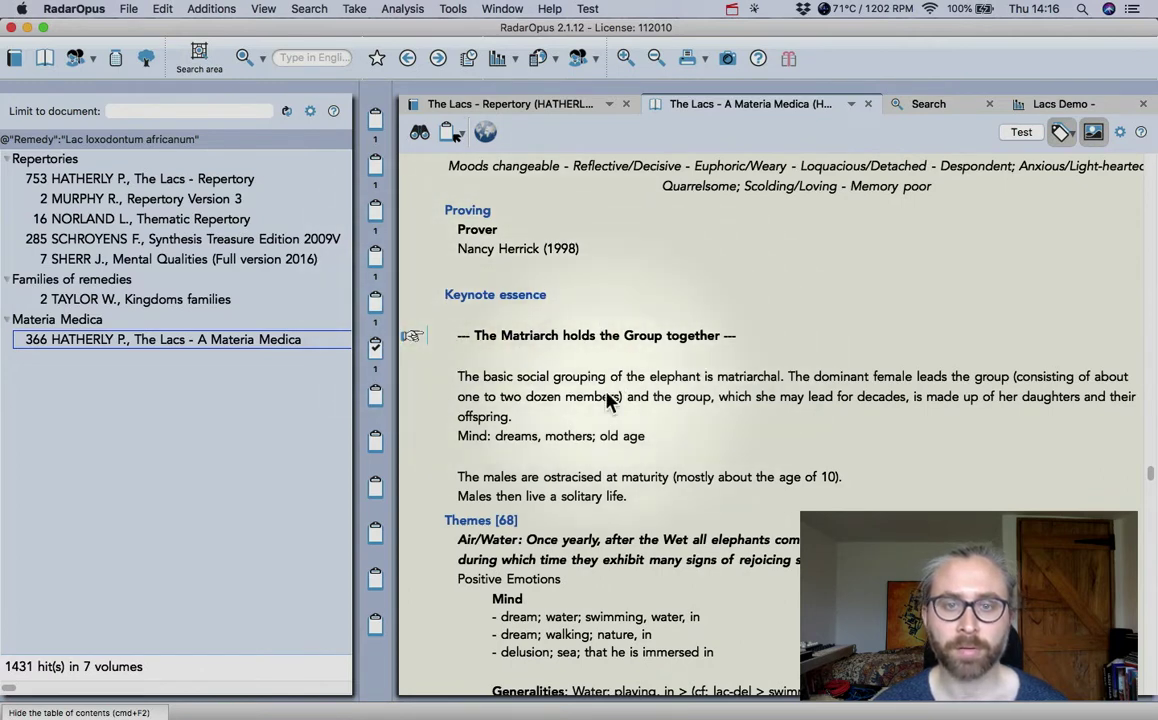
pyautogui.scroll(-3, 607, 400)
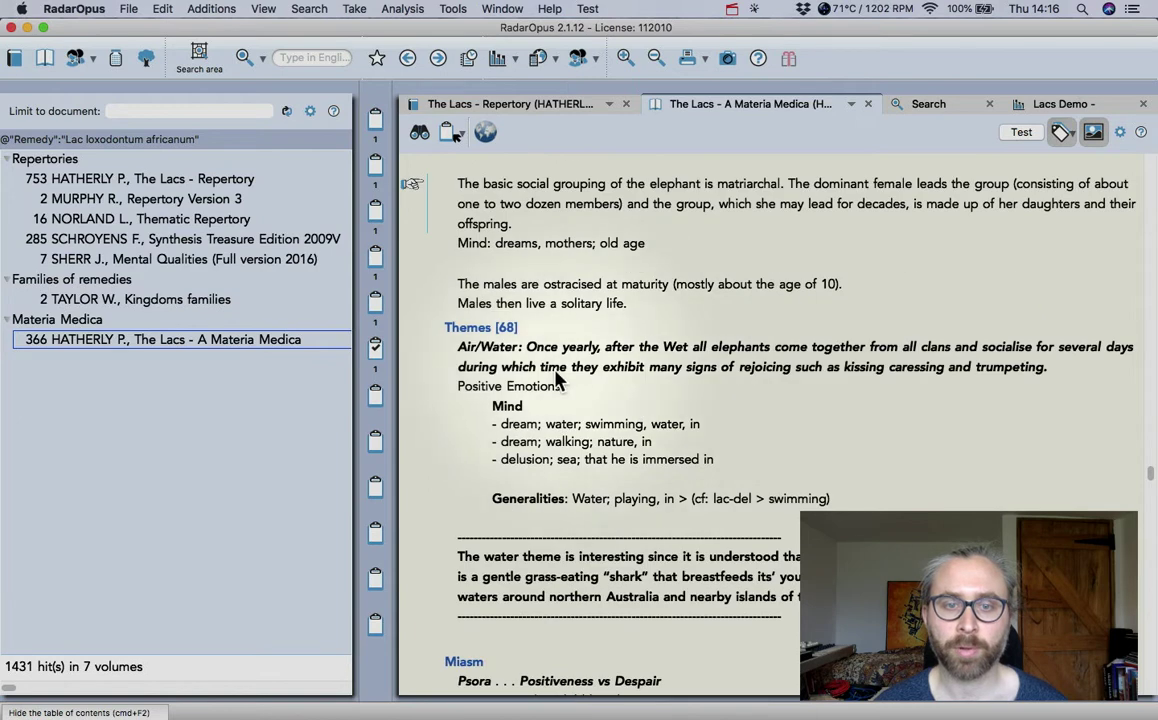
pyautogui.scroll(-6, 557, 375)
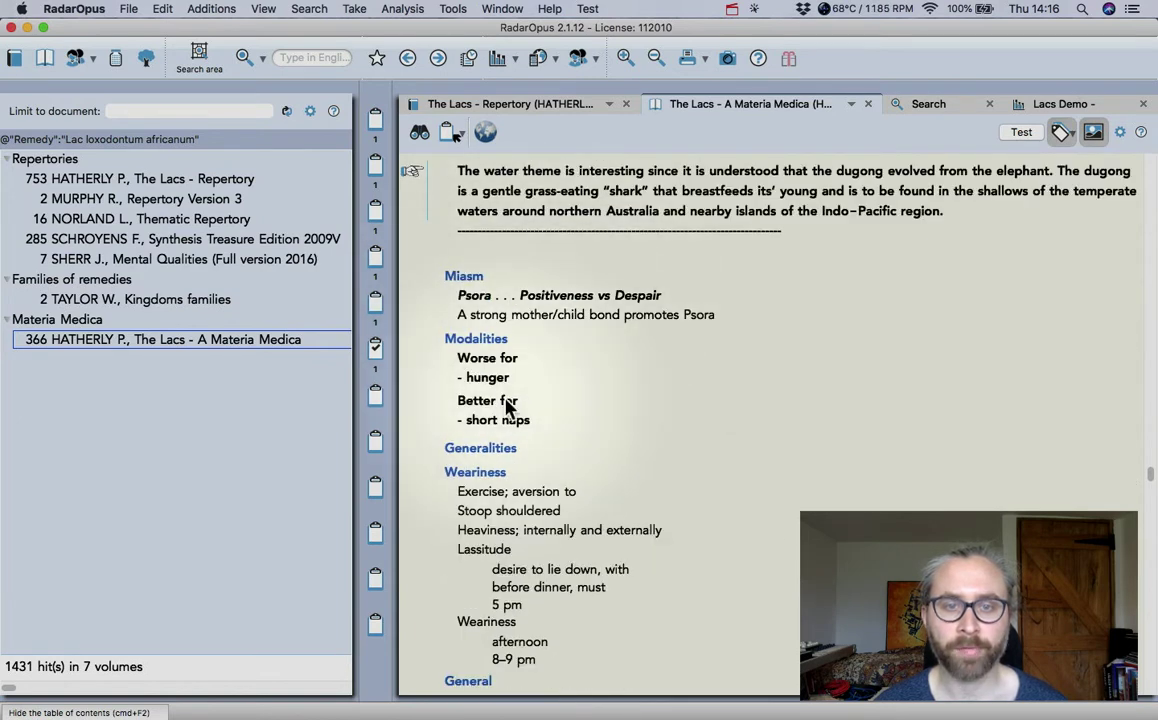
pyautogui.scroll(-3, 508, 405)
pyautogui.scroll(-2, 497, 404)
pyautogui.scroll(-6, 491, 430)
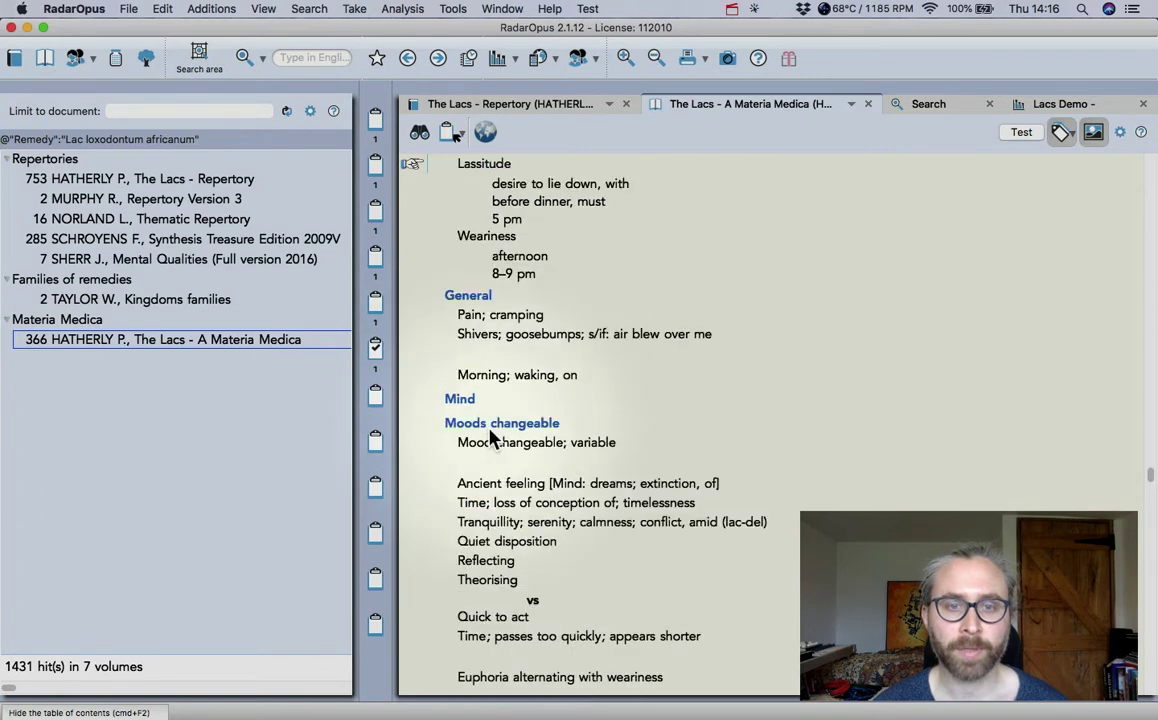
pyautogui.scroll(-9, 500, 430)
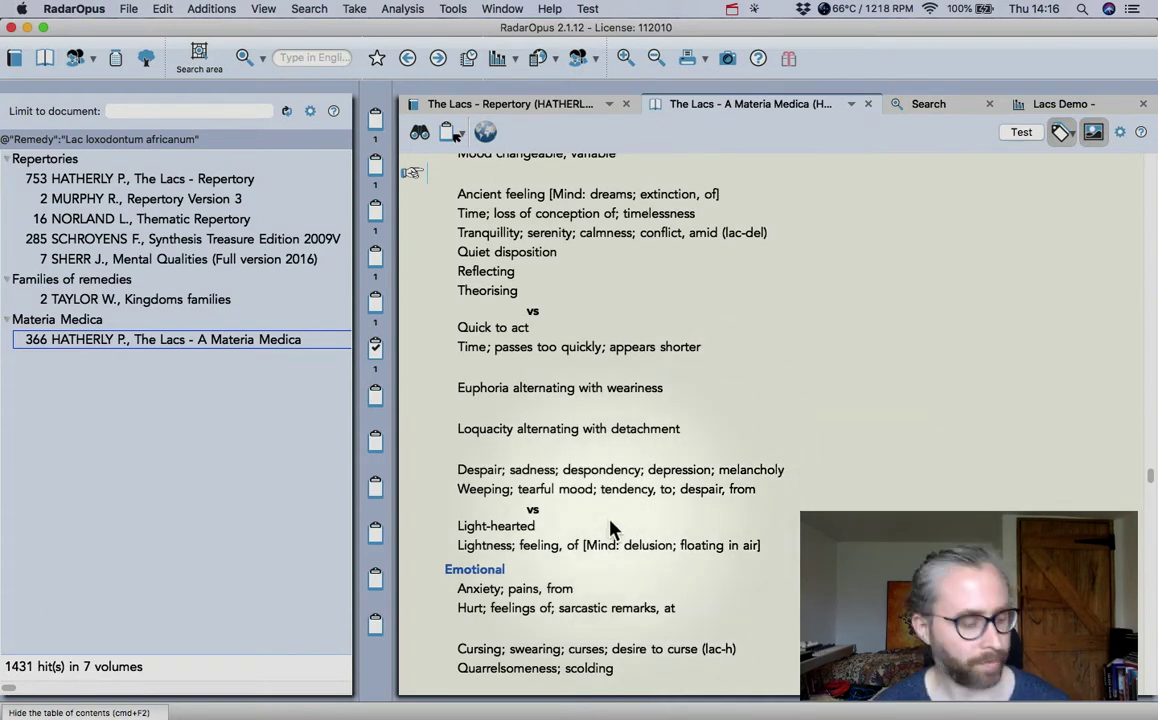
# Open the Miasms chapter of The Lacs - Repertory, chart its first 50 polychrests and hide the table of contents
pyautogui.press('super+1')
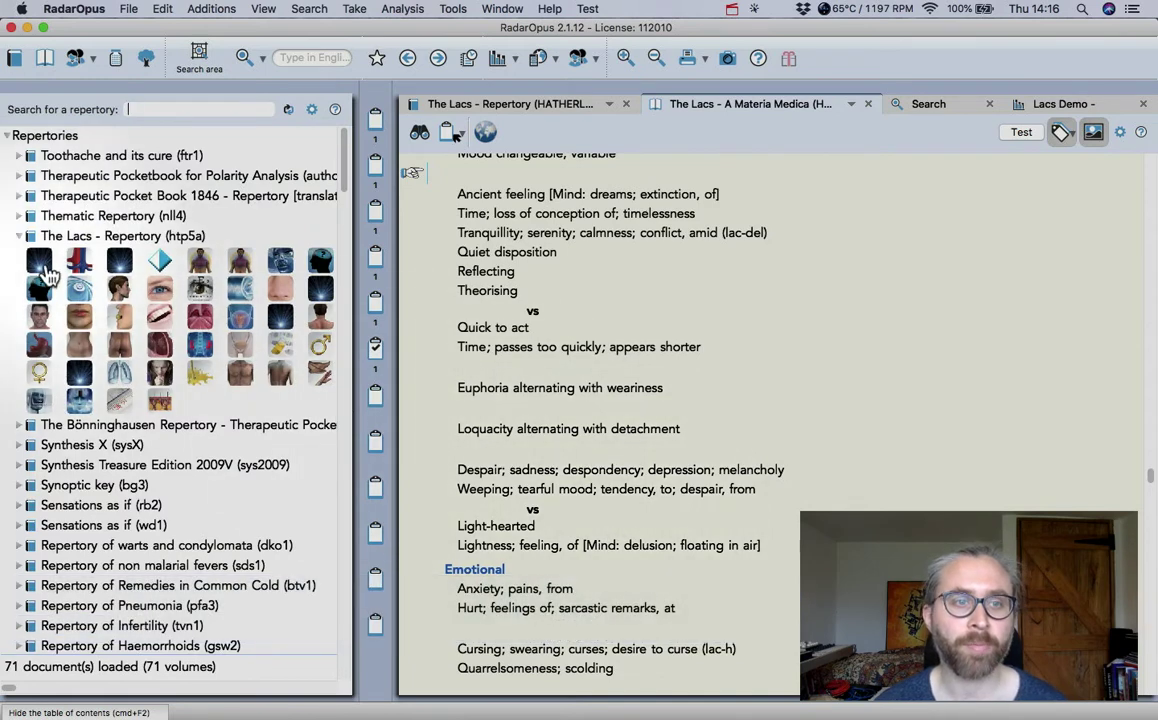
pyautogui.click(40, 263)
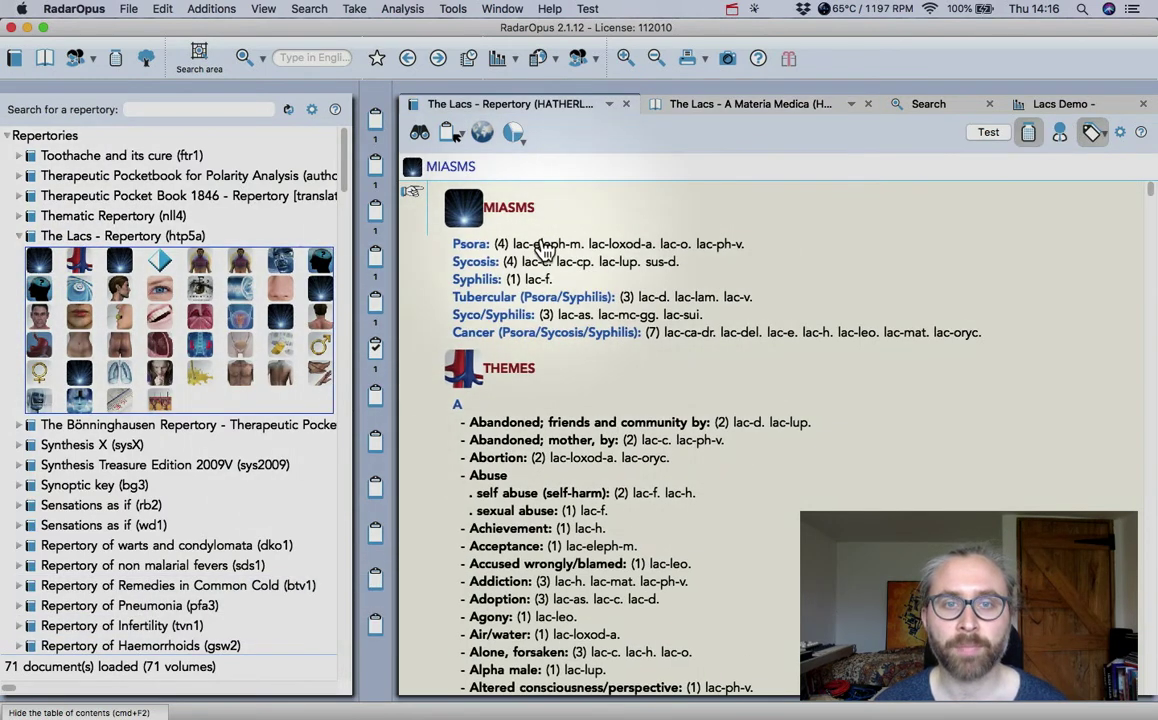
pyautogui.click(518, 145)
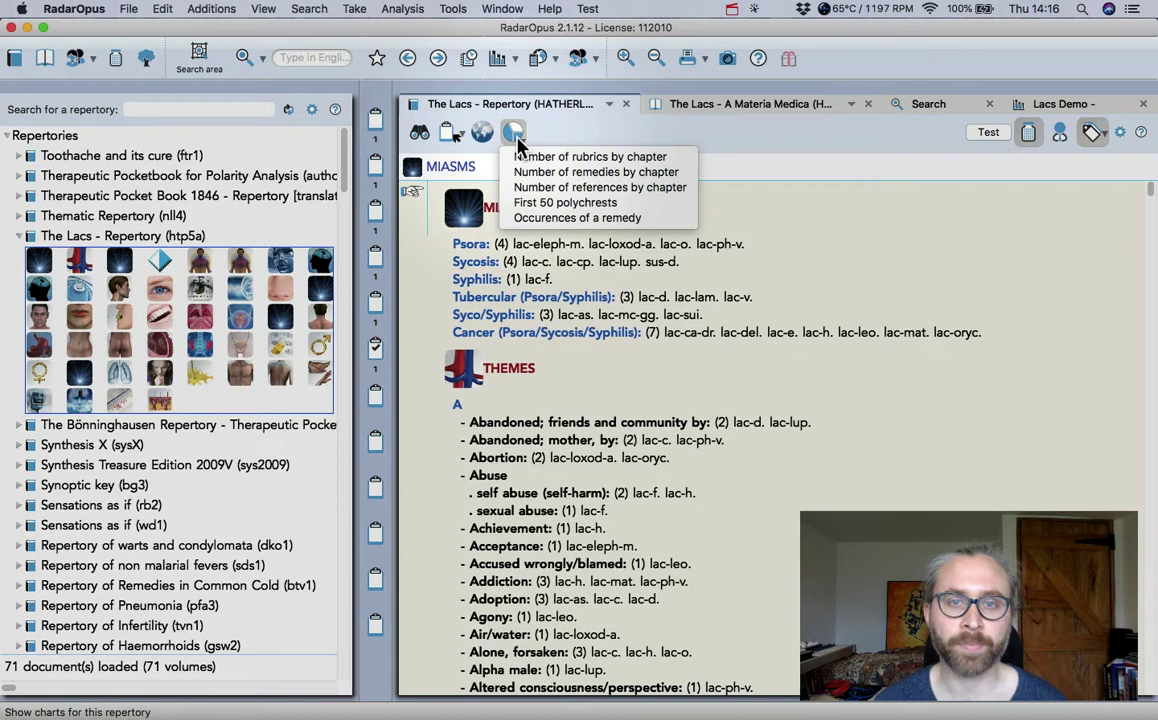
pyautogui.click(534, 203)
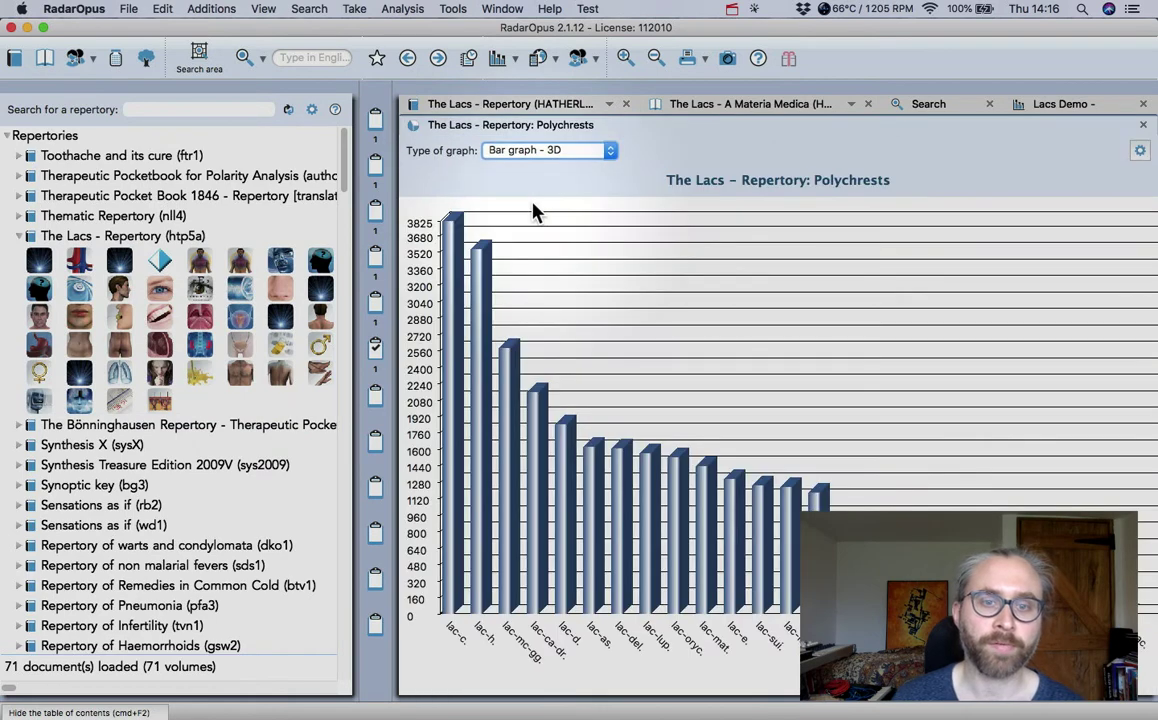
pyautogui.press('super+F2')
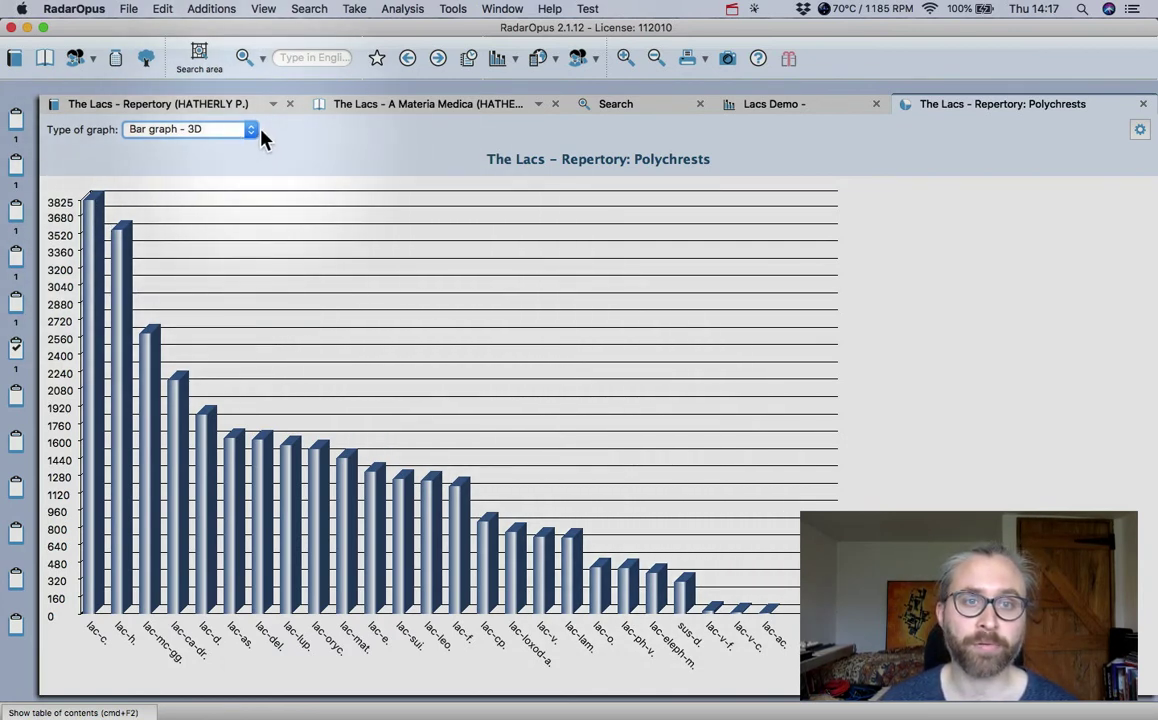
# Return to The Lacs - Repertory and chart its number of rubrics by chapter
pyautogui.click(233, 108)
pyautogui.click(154, 133)
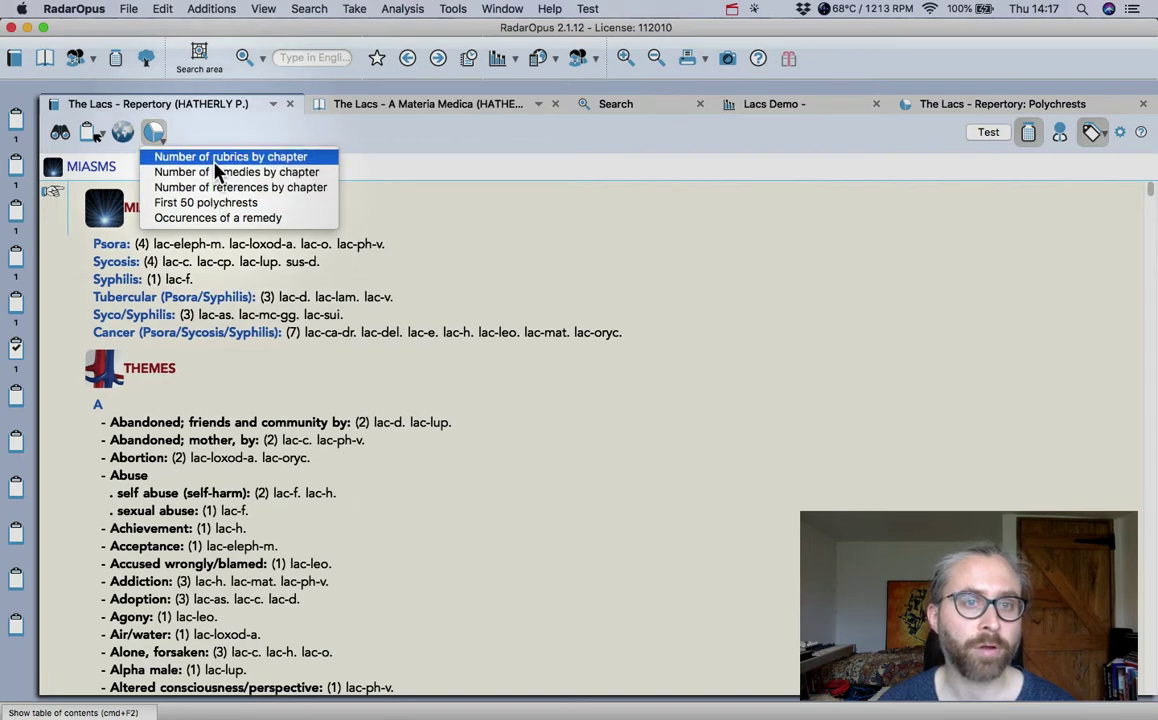
pyautogui.click(214, 162)
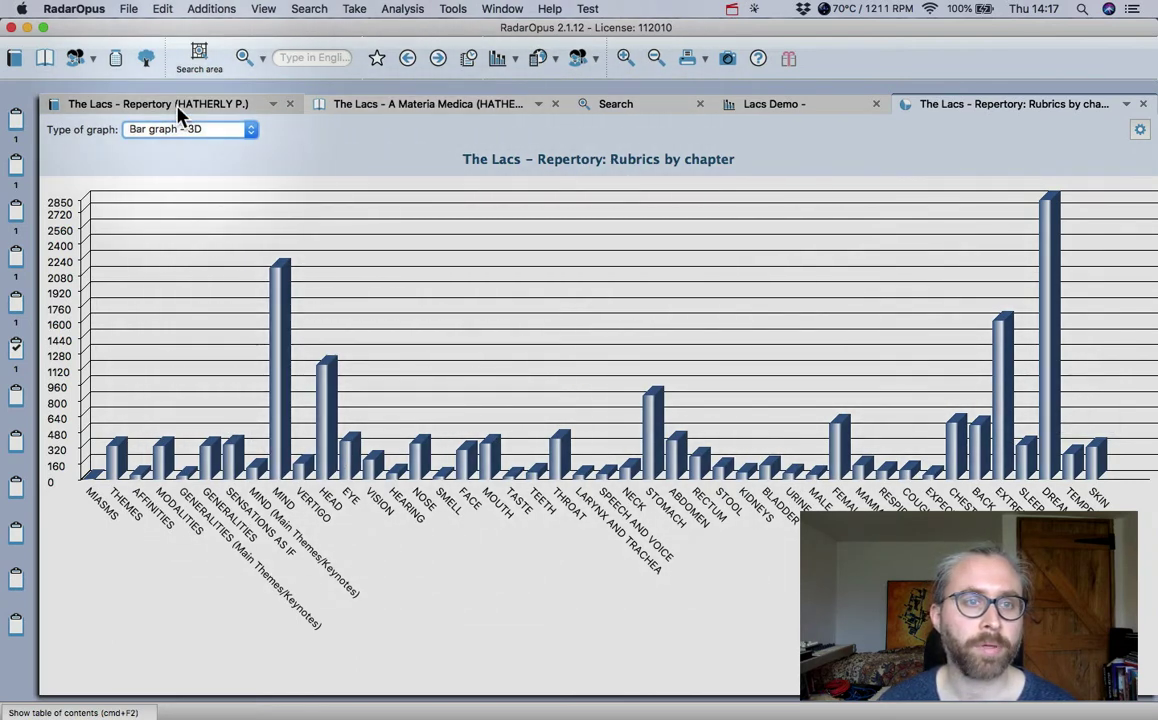
# Chart the occurrences of the remedy lac-f. across the chapters of The Lacs - Repertory
pyautogui.click(177, 110)
pyautogui.click(155, 135)
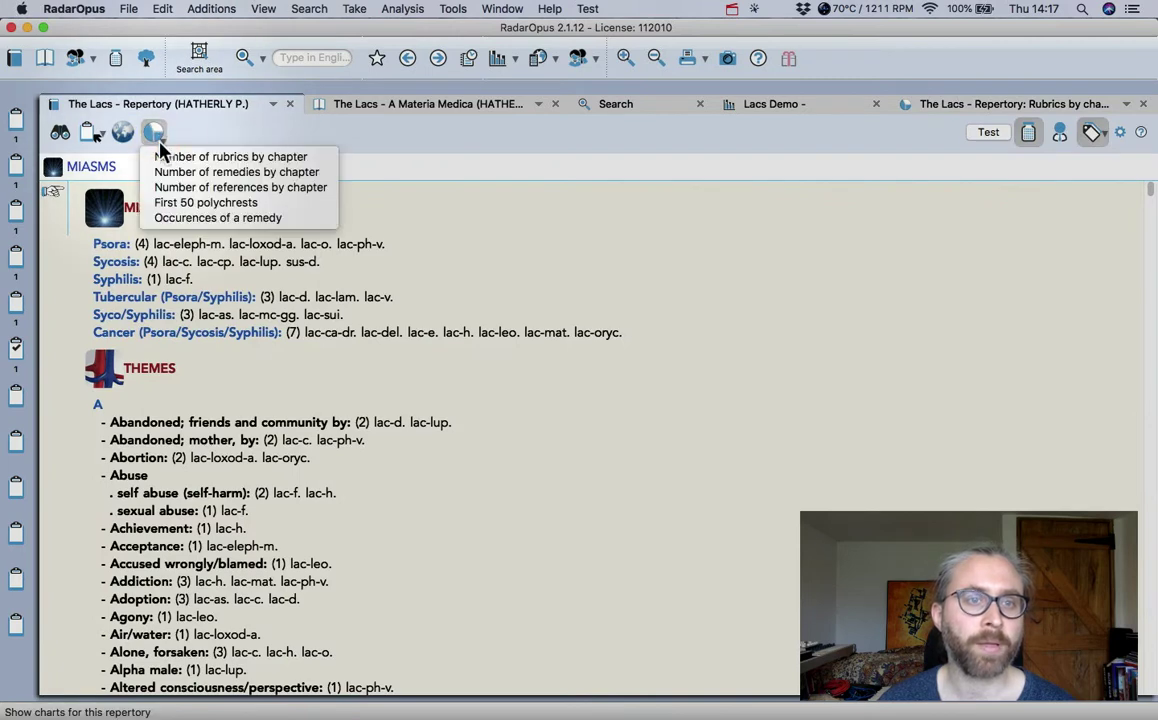
pyautogui.click(180, 217)
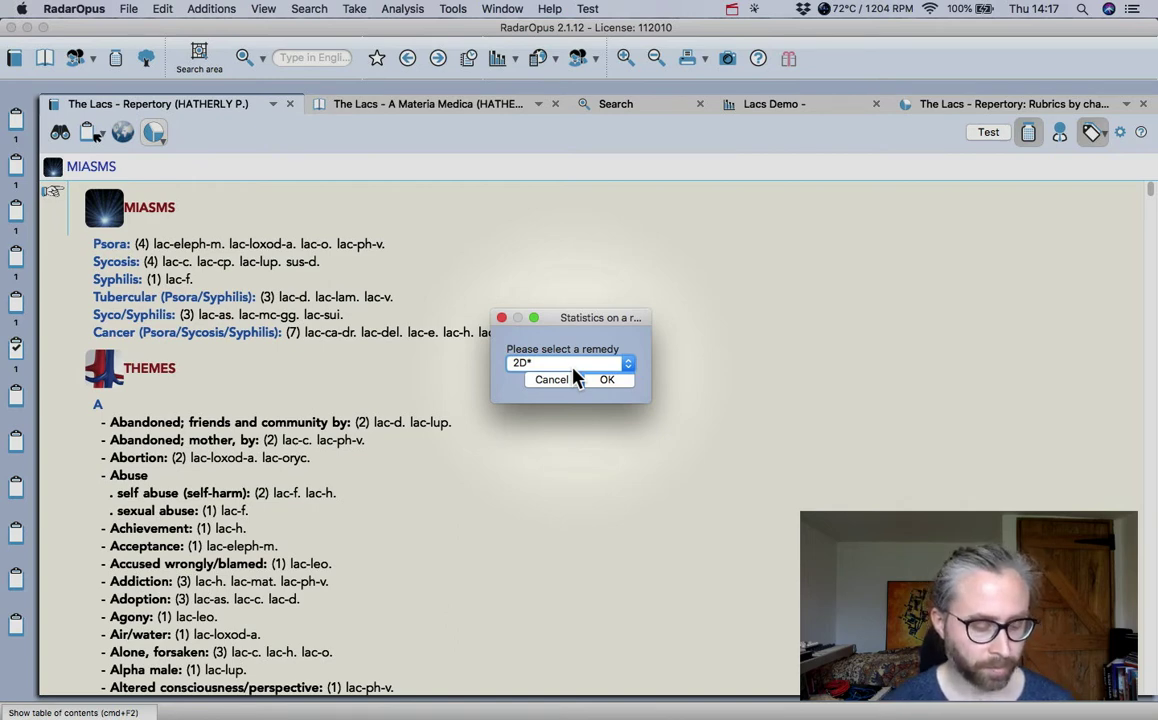
pyautogui.write('lac-f-xyz.')
pyautogui.press('Down')
pyautogui.press('Return')
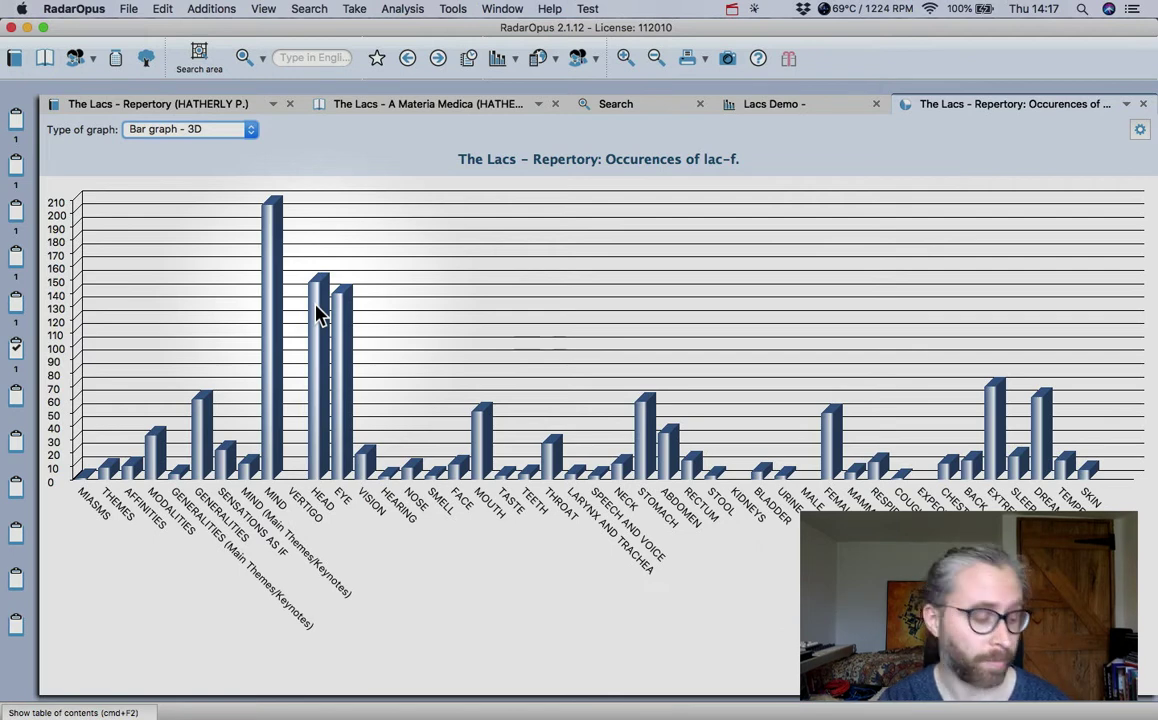
# Show the materia medica table of contents, search the references for "milk ma" and open the Spring 2010 issue of Milk Matters Newsletters
pyautogui.press('super+F2')
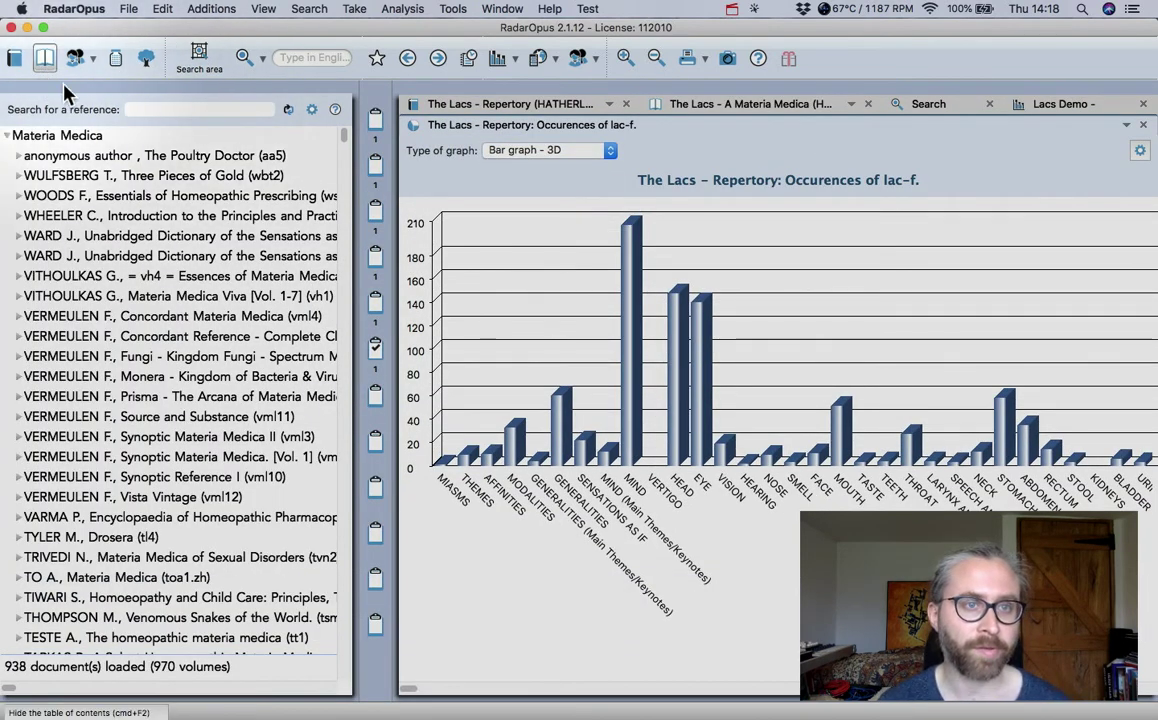
pyautogui.write('milk ma')
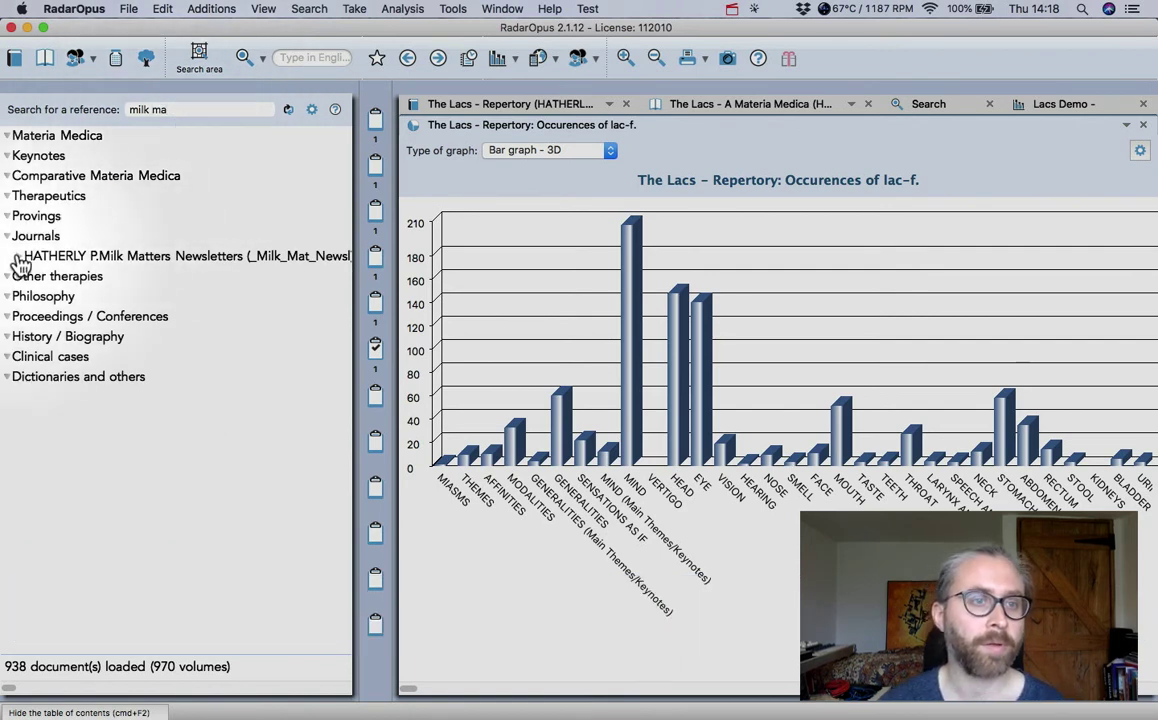
pyautogui.click(19, 257)
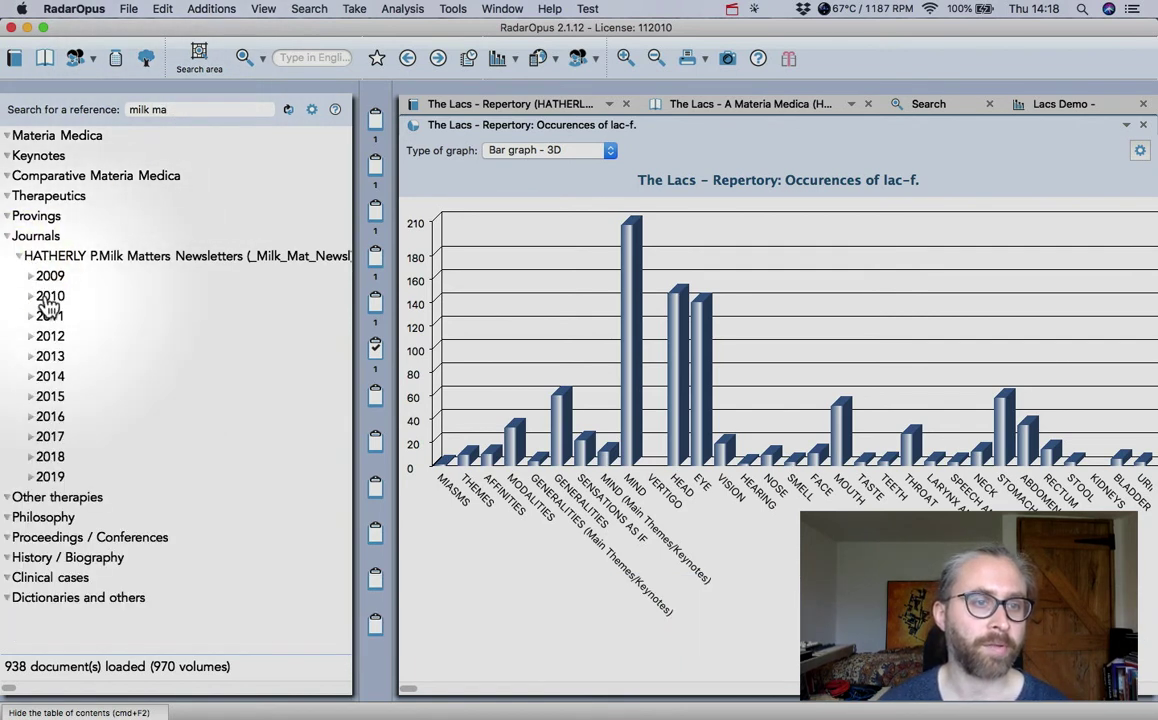
pyautogui.click(32, 297)
pyautogui.click(66, 317)
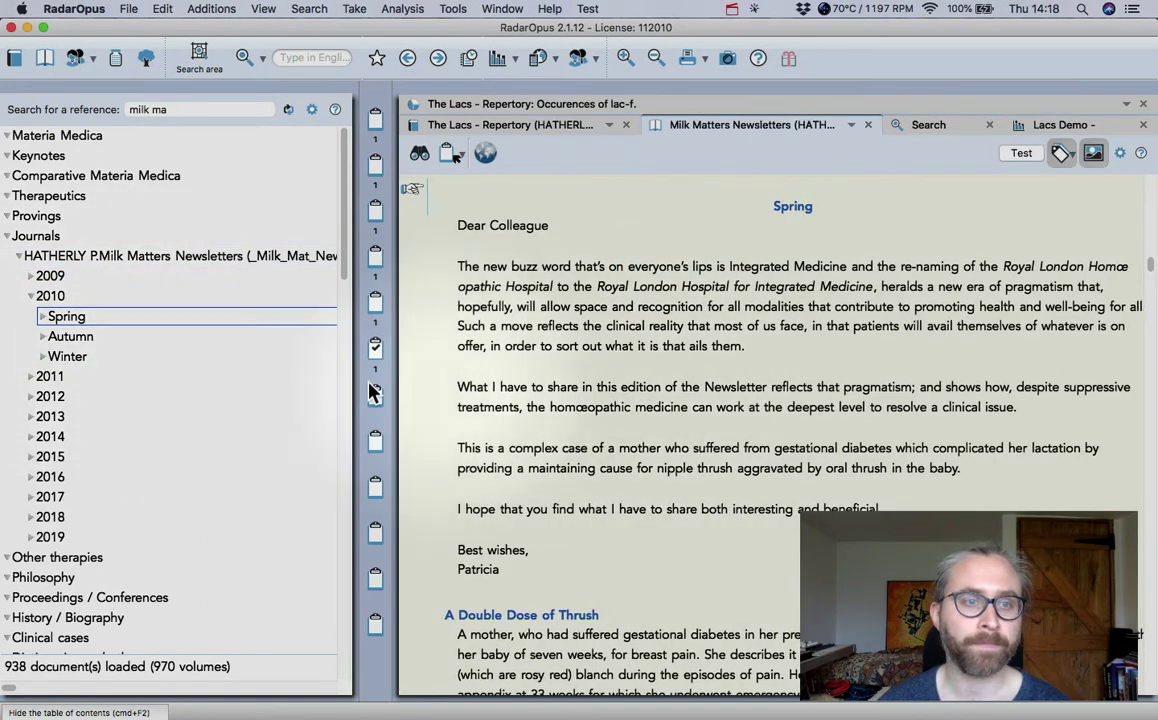
# Open the Autumn 2010 article on a proving response in an infant to Phytolacca for mastitis and skim its case description
pyautogui.click(43, 337)
pyautogui.click(92, 357)
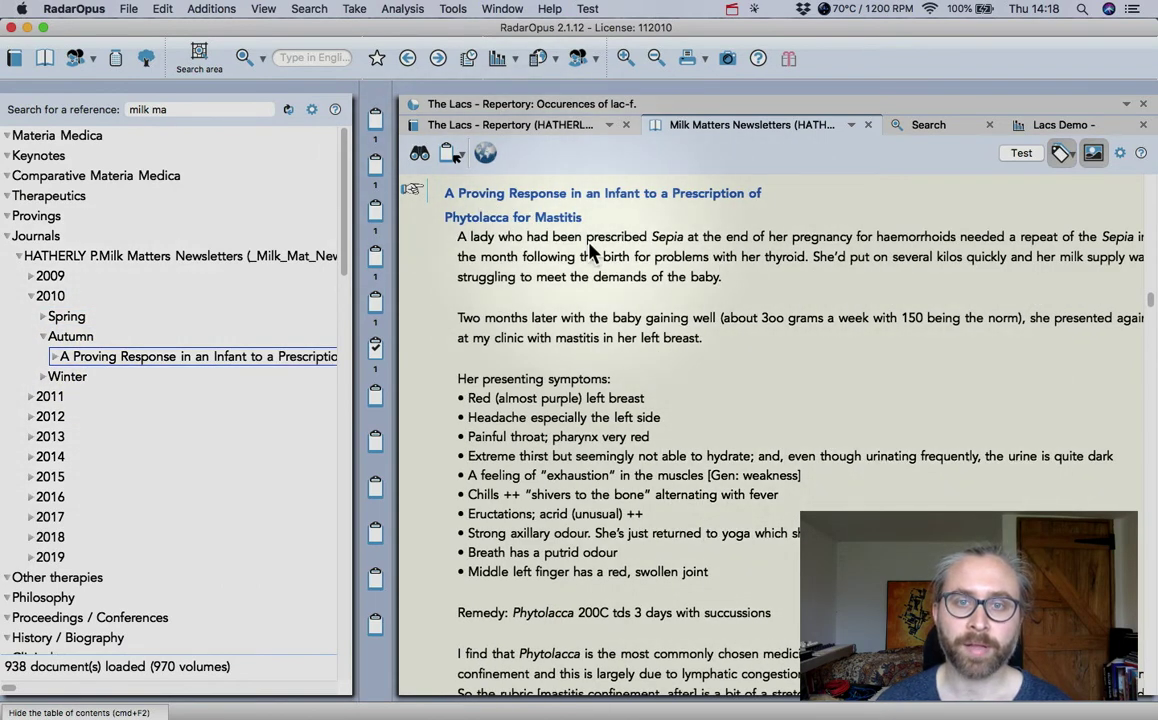
pyautogui.scroll(-10, 787, 312)
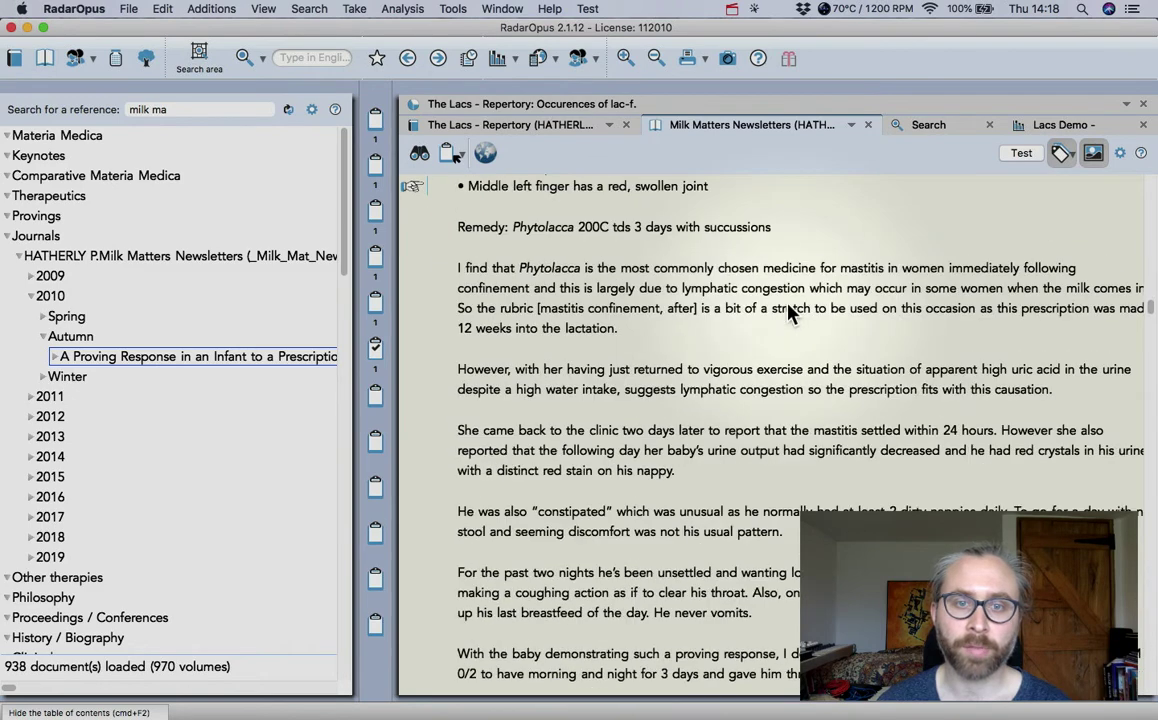
pyautogui.scroll(10, 787, 312)
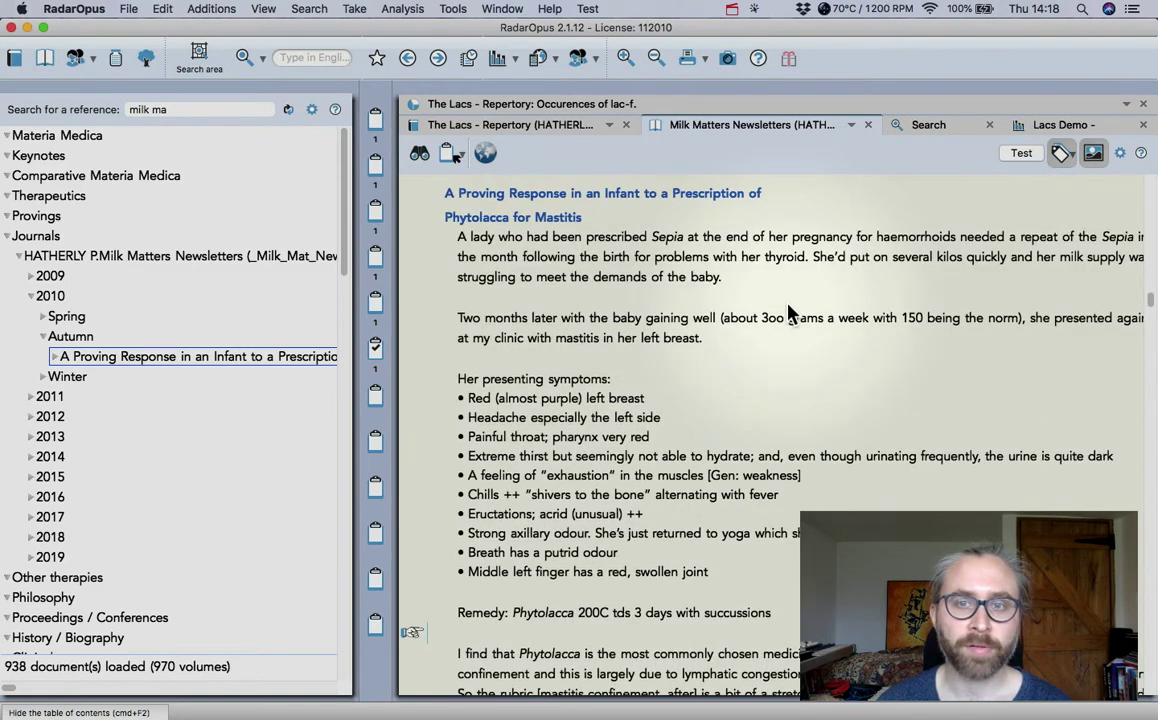